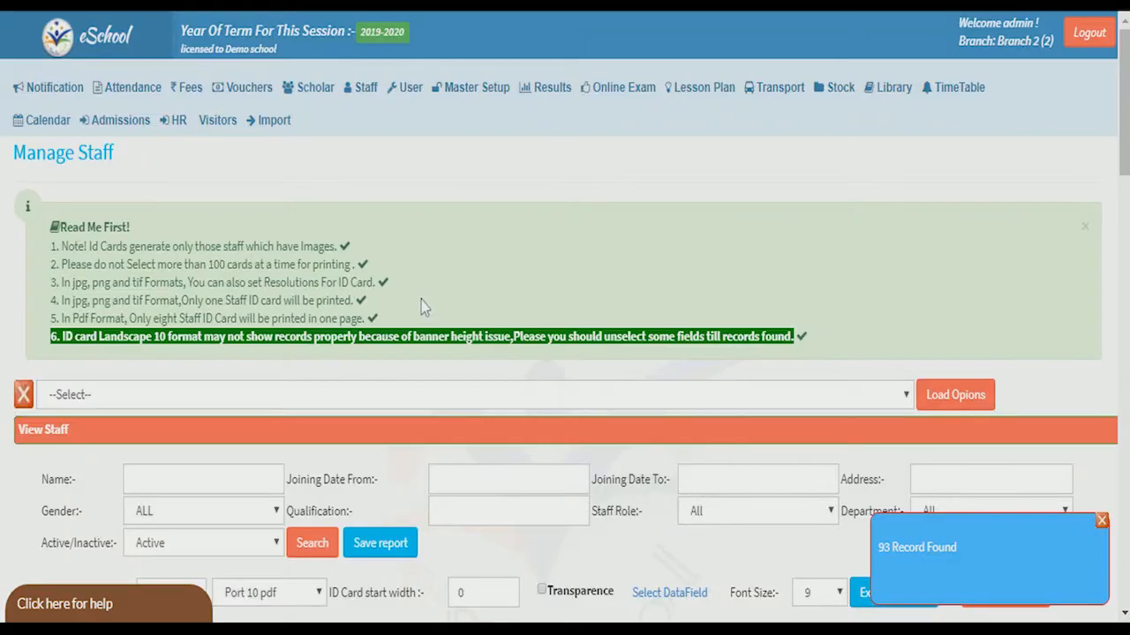
Fill in the name, father name and current address of the new staff member, each as "testing".
{"action": "left_click_drag", "start_coordinate": [1125, 142], "coordinate": [1123, 405]}
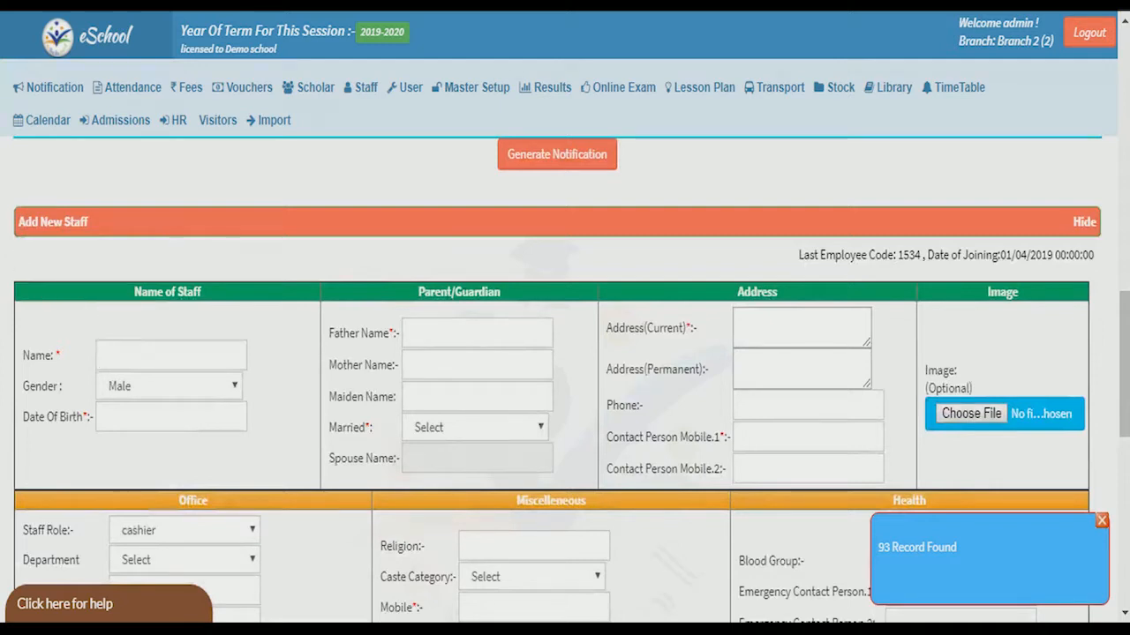
{"action": "left_click", "coordinate": [107, 355]}
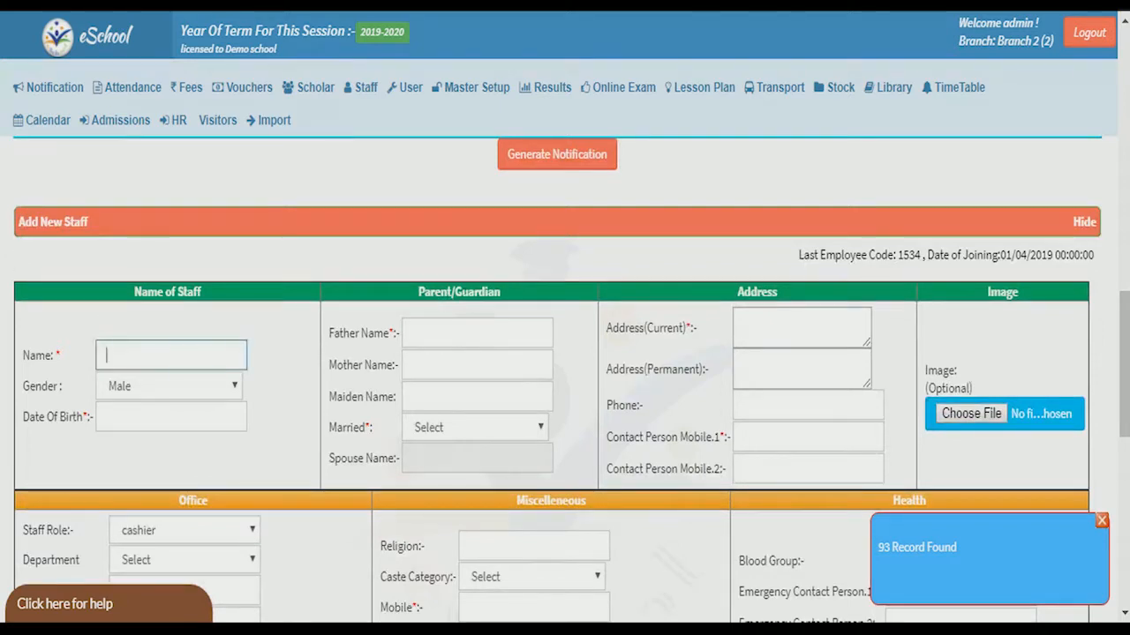
{"action": "type", "text": "testing"}
{"action": "key", "text": "Tab"}
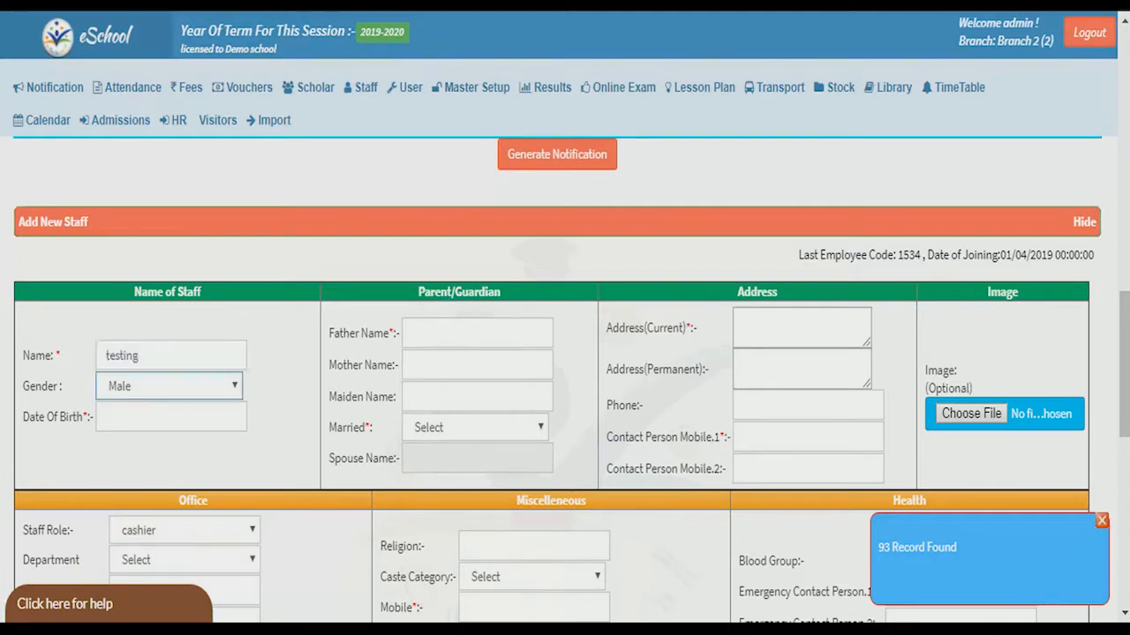
{"action": "left_click", "coordinate": [413, 333]}
{"action": "type", "text": "testing"}
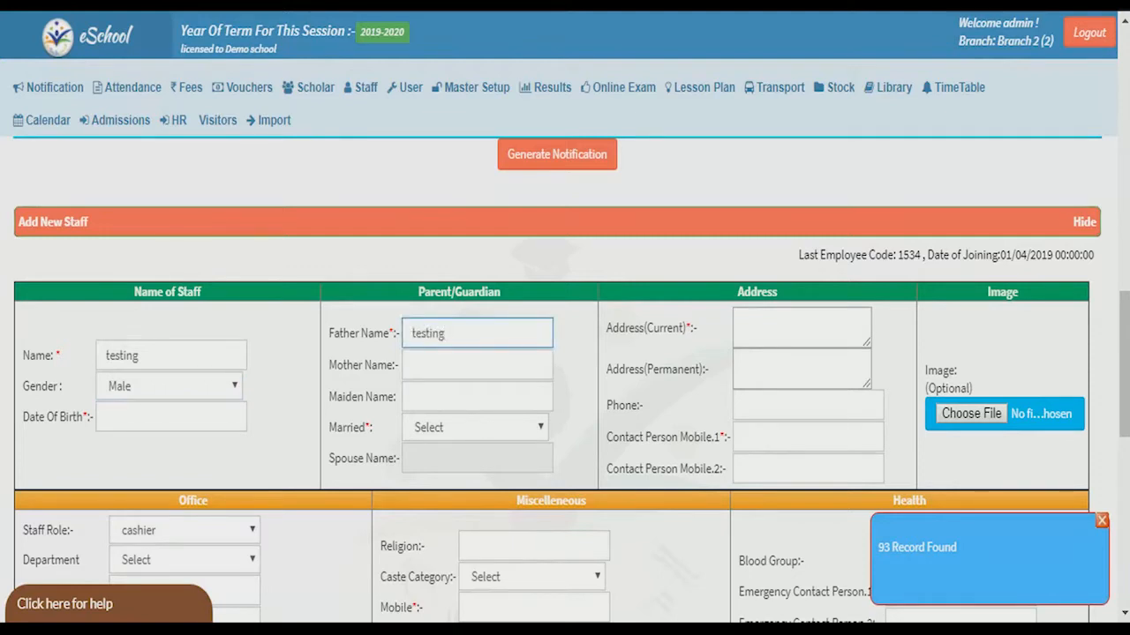
{"action": "left_click", "coordinate": [741, 320]}
{"action": "type", "text": "testing"}
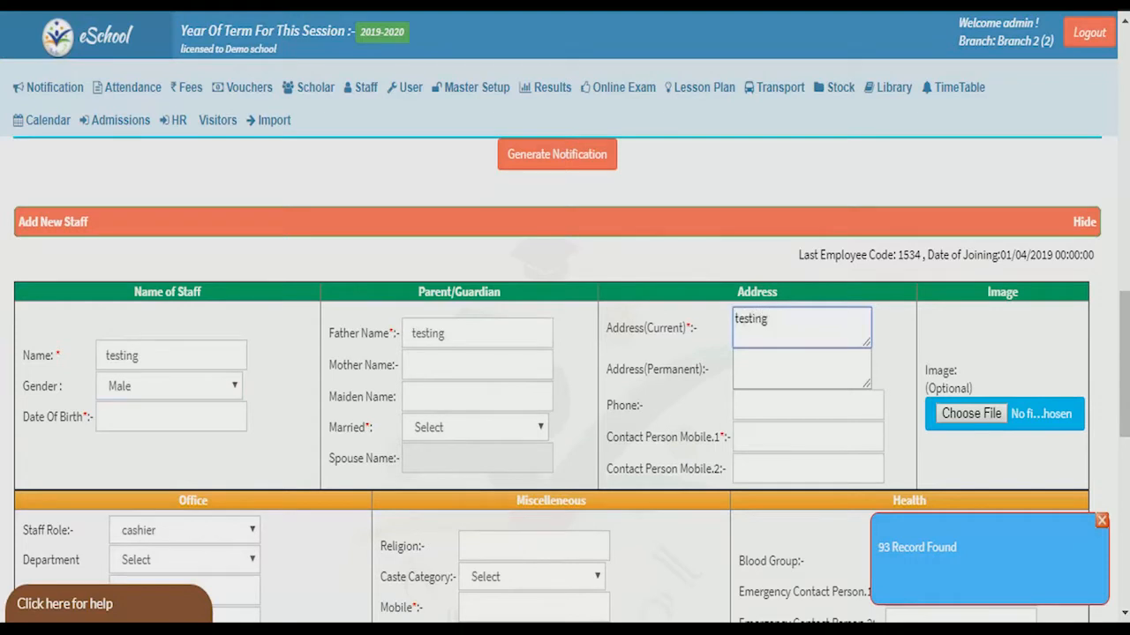
Enter the new staff member's date of birth and set Married to No.
{"action": "left_click", "coordinate": [202, 388]}
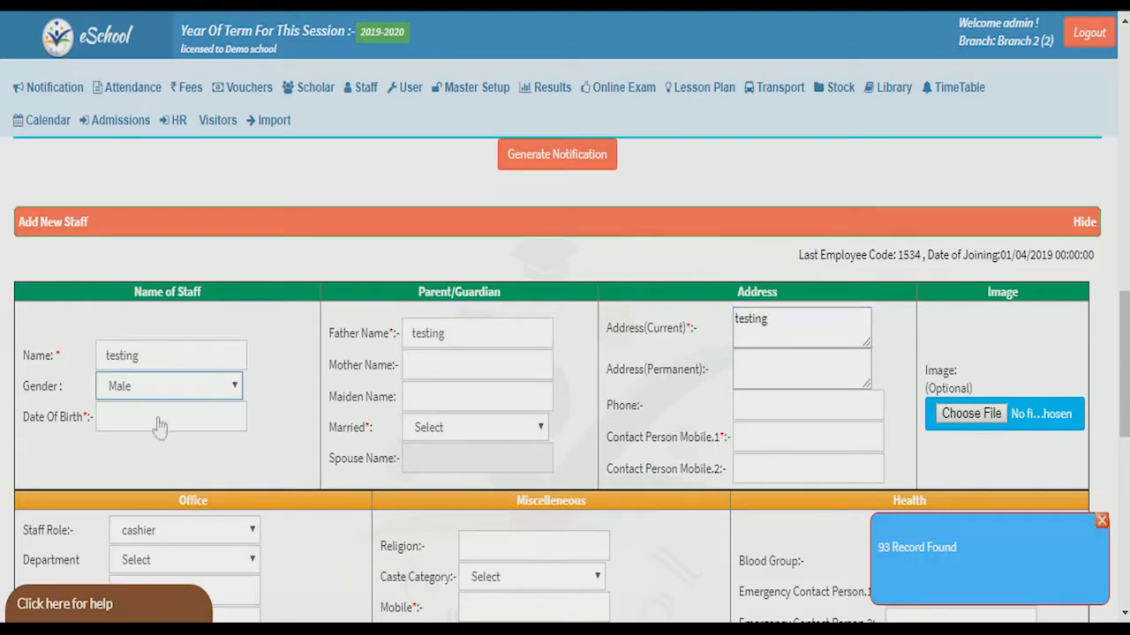
{"action": "key", "text": "Tab"}
{"action": "type", "text": "01"}
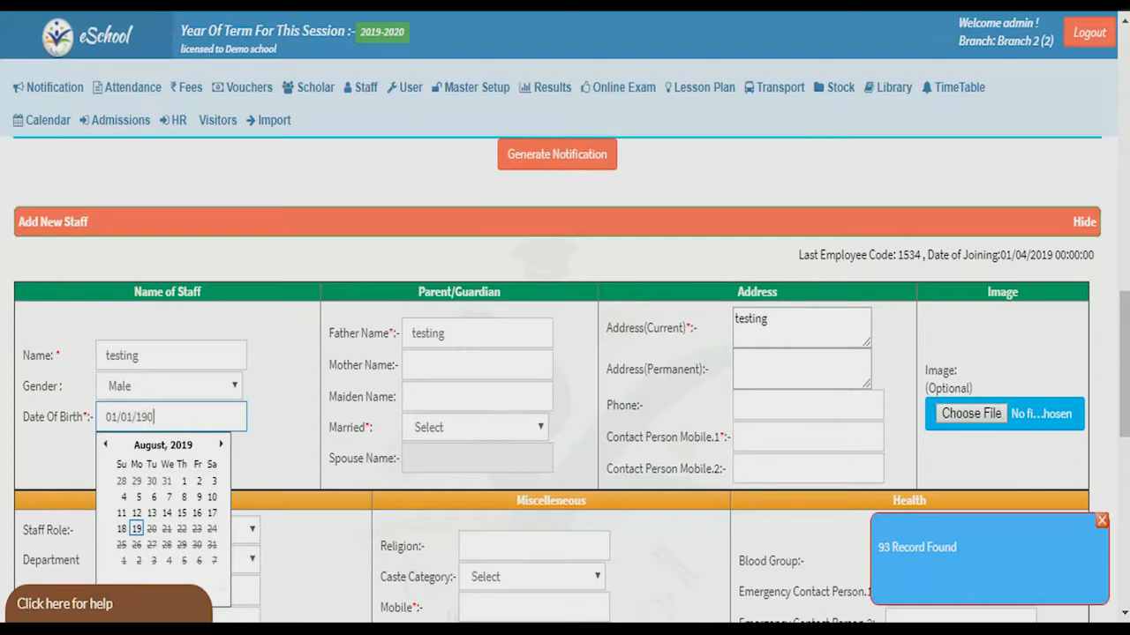
{"action": "left_click", "coordinate": [488, 421]}
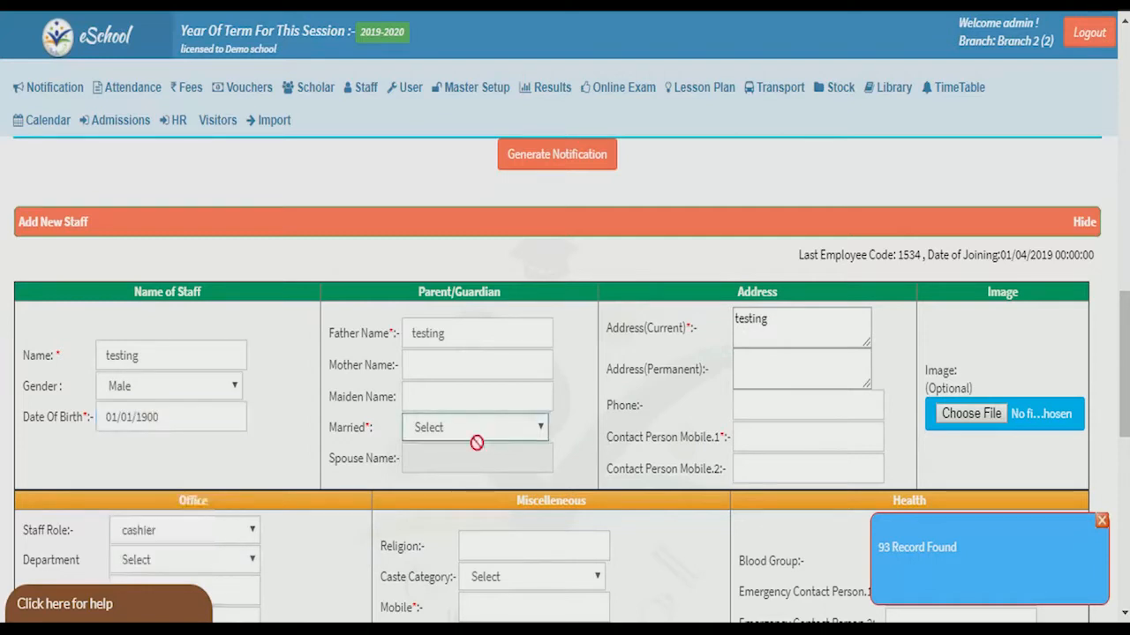
{"action": "left_click", "coordinate": [462, 483]}
{"action": "left_click", "coordinate": [468, 366]}
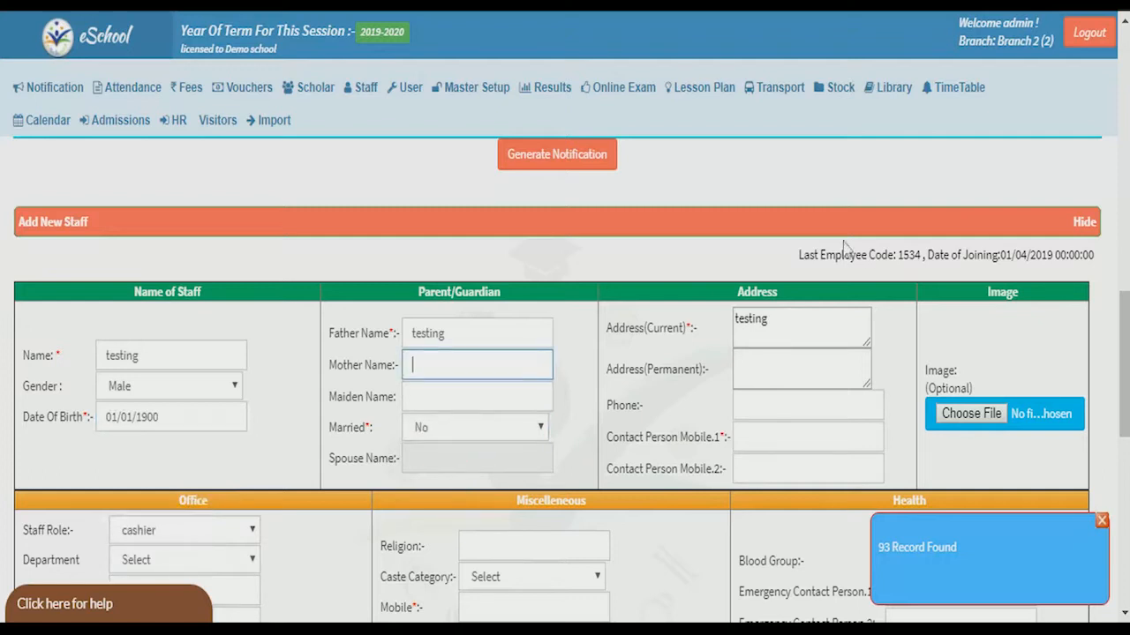
Enter the first contact person's mobile number and set the staff role to Teacher.
{"action": "left_click", "coordinate": [794, 437]}
{"action": "type", "text": "9999999999"}
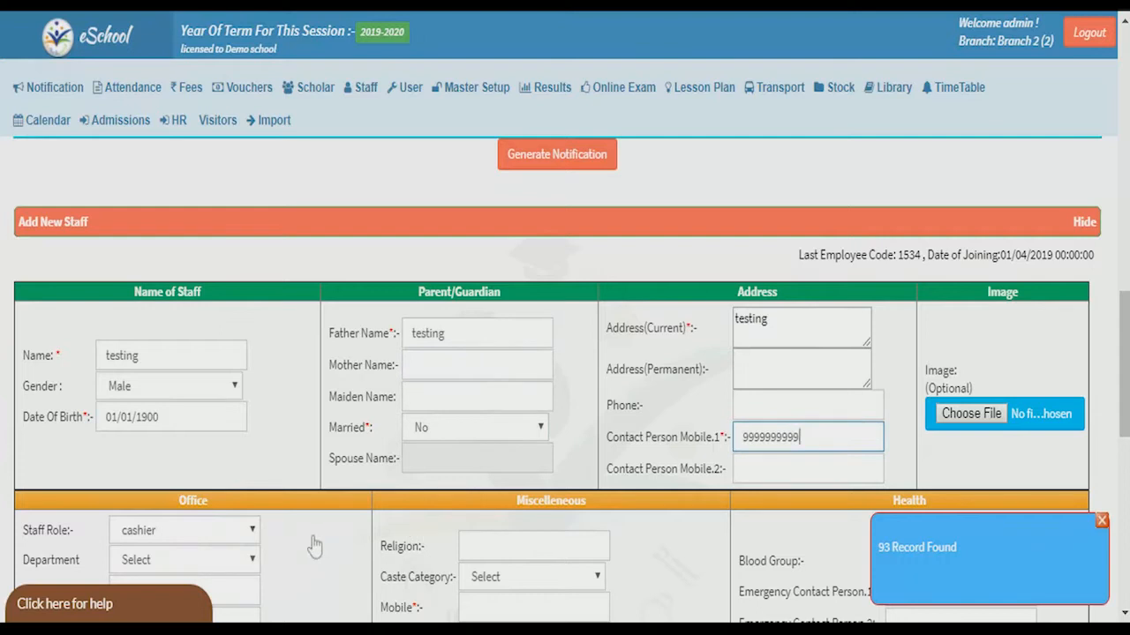
{"action": "left_click", "coordinate": [165, 544]}
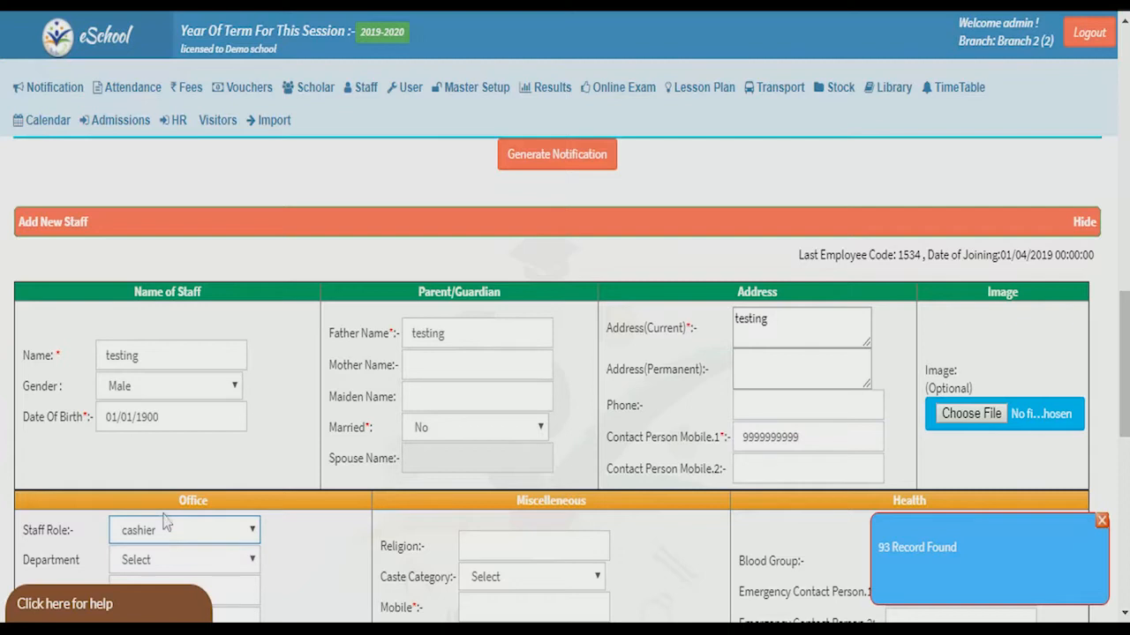
{"action": "key", "text": "t"}
Enter the staff member's mobile number and the first emergency contact person's number.
{"action": "scroll", "coordinate": [565, 370], "scroll_direction": "down", "scroll_amount": 1}
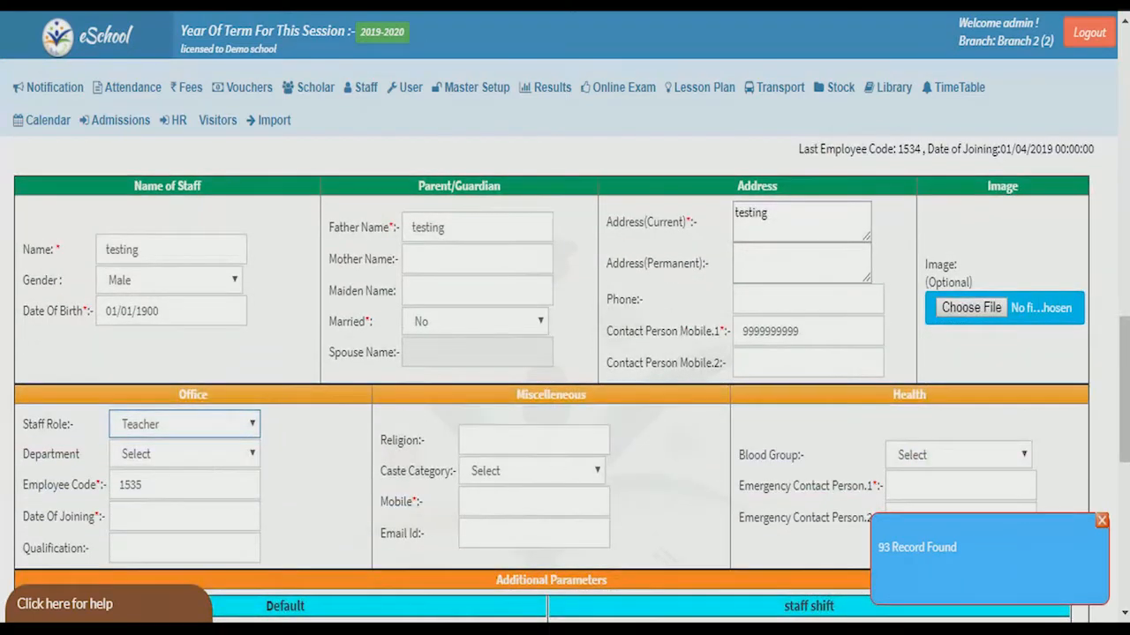
{"action": "type", "text": "9999999999"}
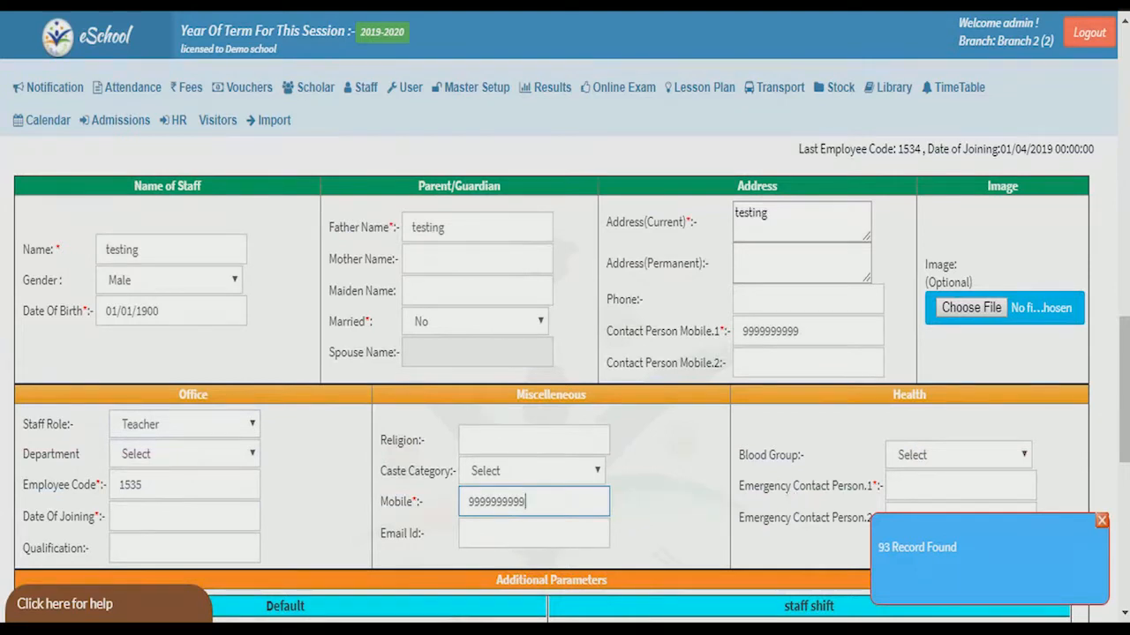
{"action": "left_click", "coordinate": [916, 459]}
{"action": "key", "text": "Tab"}
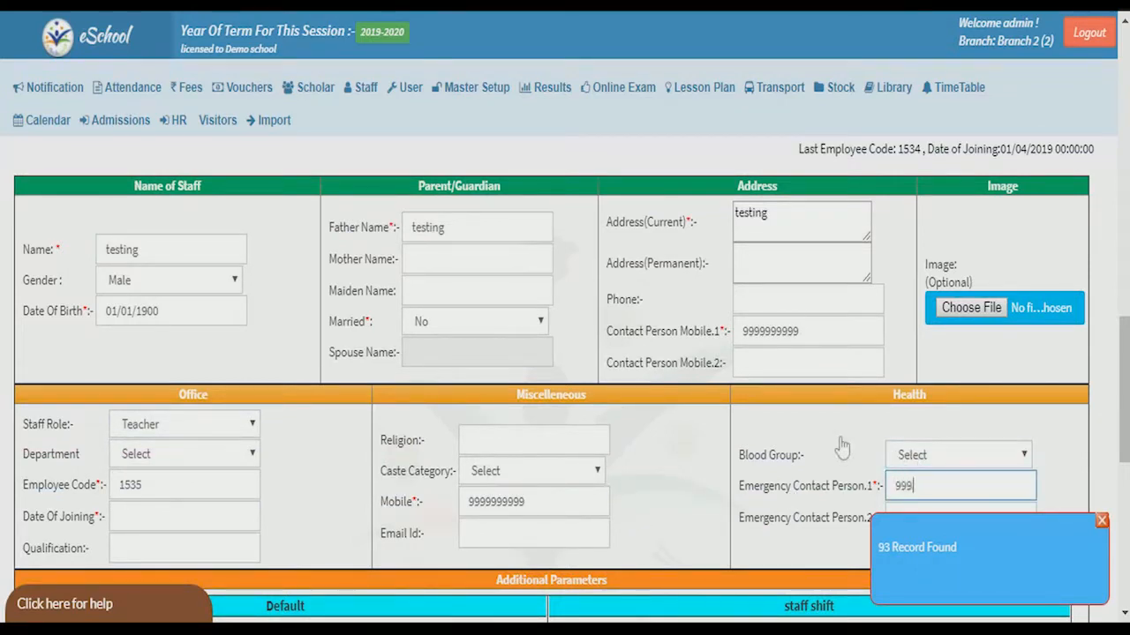
{"action": "type", "text": "9999999999"}
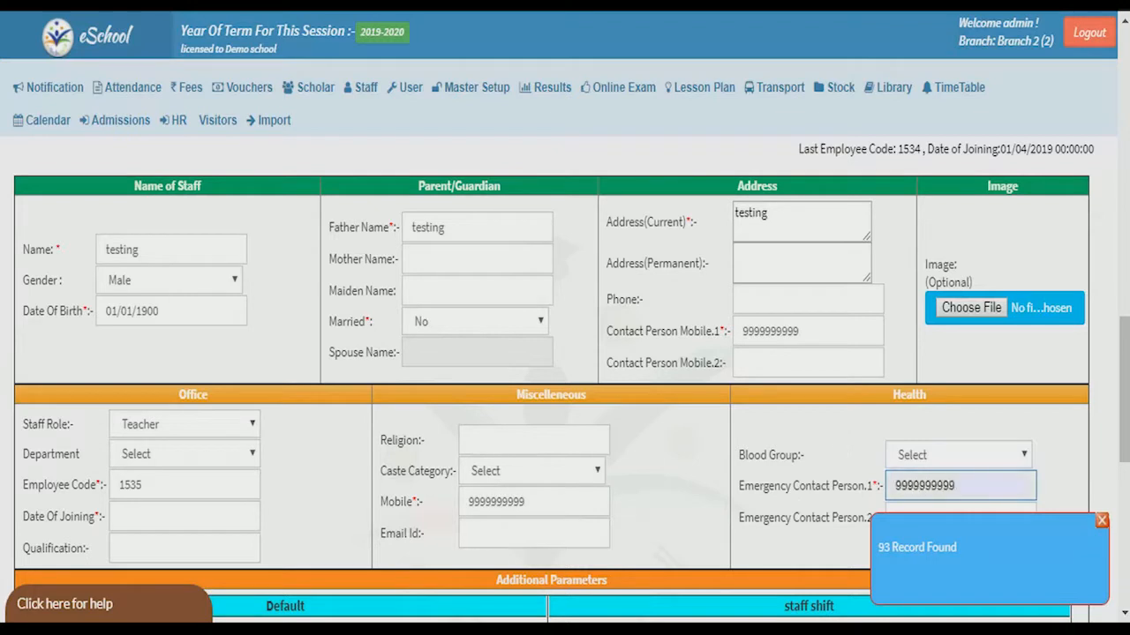
Set the new staff member's date of joining to 01/04/2019.
{"action": "scroll", "coordinate": [838, 394], "scroll_direction": "down", "scroll_amount": 3}
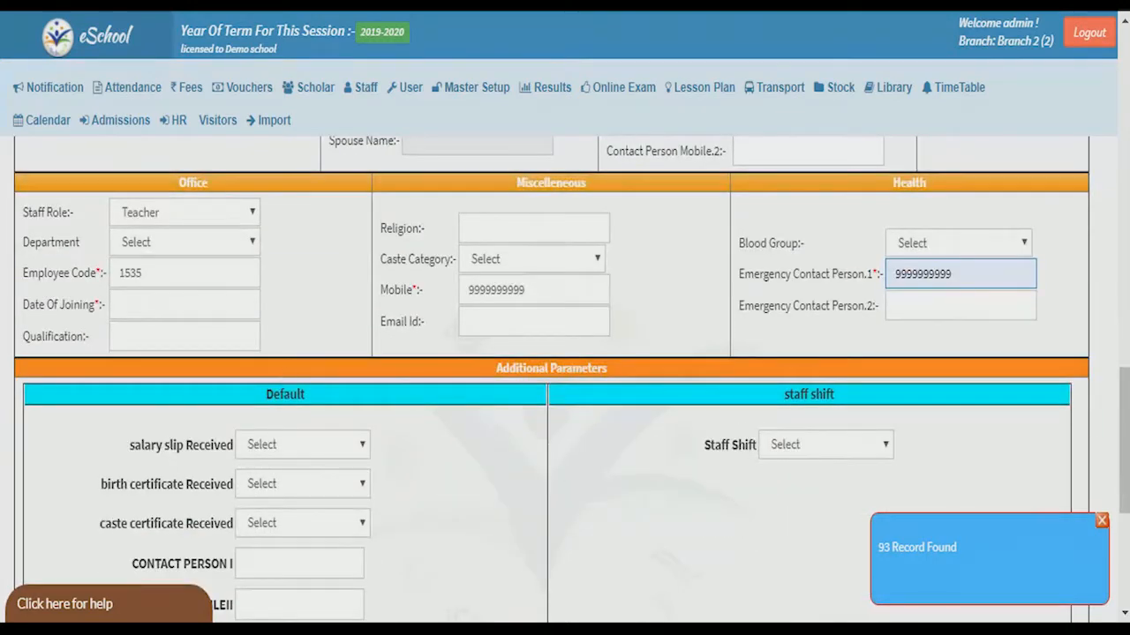
{"action": "left_click", "coordinate": [184, 306]}
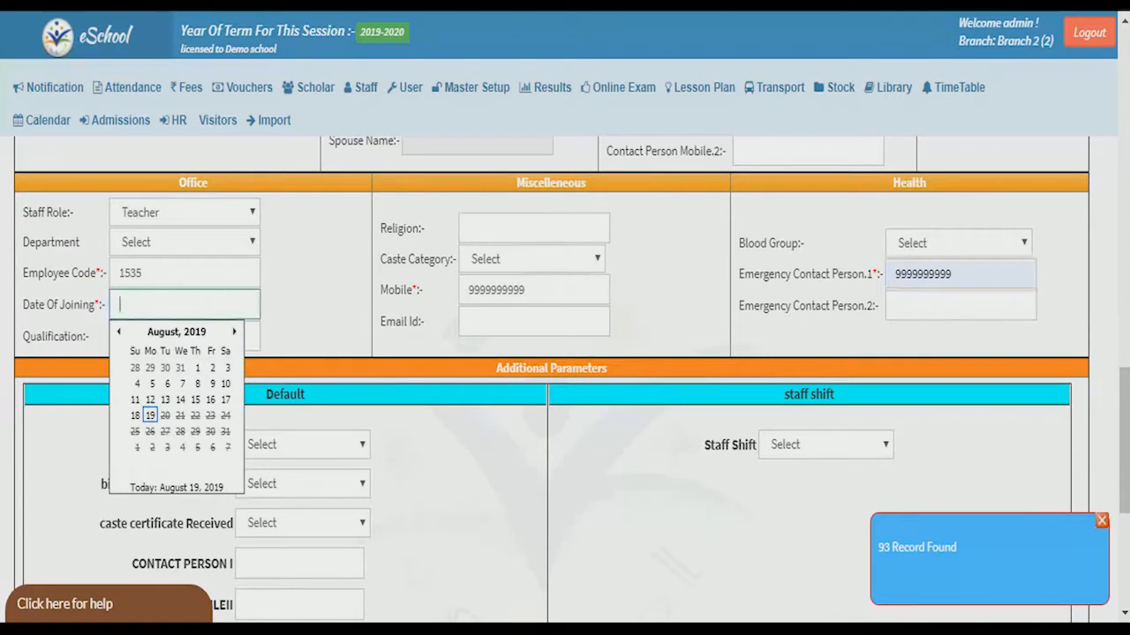
{"action": "type", "text": "01/04/2019"}
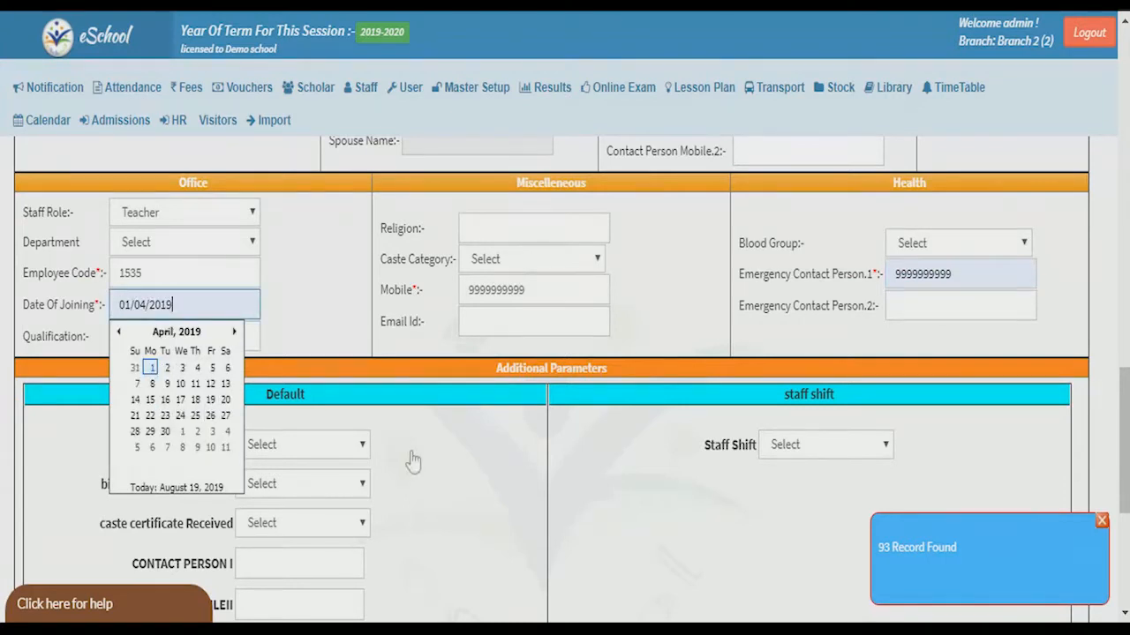
{"action": "left_click", "coordinate": [223, 375]}
Enter "ddsdsd" in the additional parameters of the new staff member and save the record.
{"action": "scroll", "coordinate": [565, 494], "scroll_direction": "down", "scroll_amount": 4}
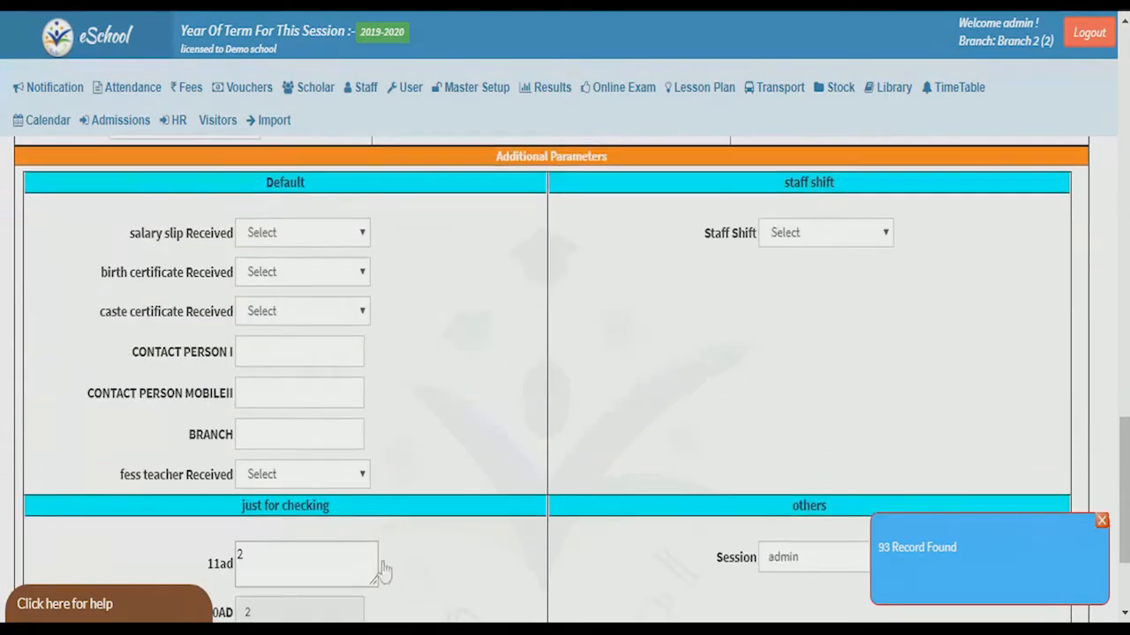
{"action": "scroll", "coordinate": [297, 582], "scroll_direction": "down", "scroll_amount": 1}
{"action": "left_click", "coordinate": [277, 528]}
{"action": "type", "text": "ddsdsd"}
{"action": "left_click", "coordinate": [530, 585]}
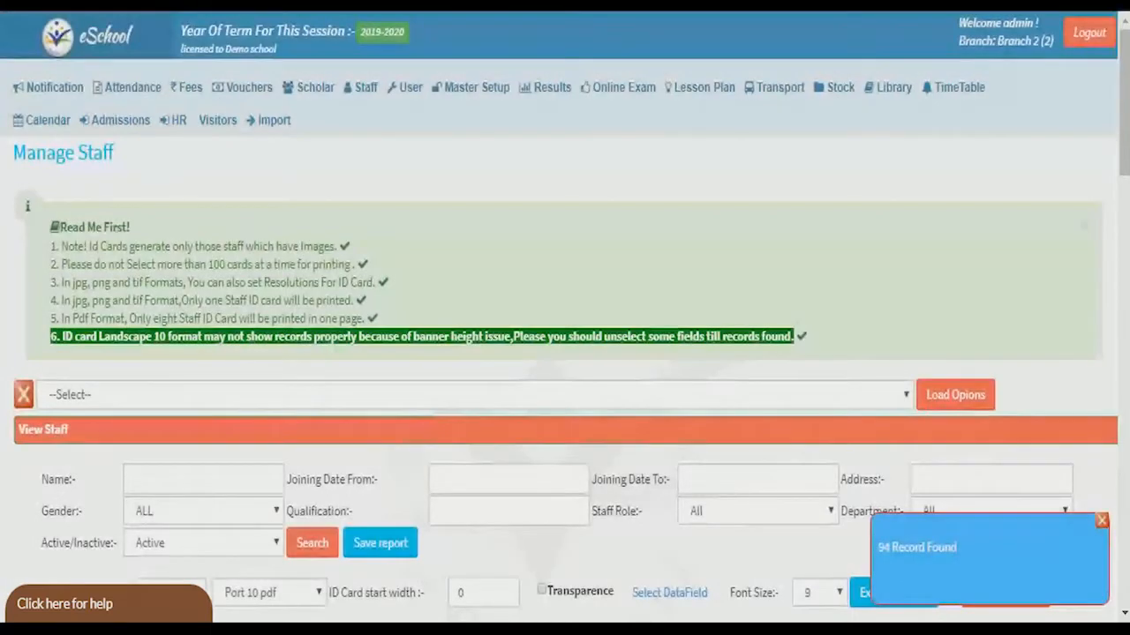
{"action": "left_click_drag", "start_coordinate": [881, 547], "coordinate": [975, 547]}
Generate the Staff Detail report for all staff without a Joining Date To filter and look through its rows.
{"action": "left_click", "coordinate": [315, 83]}
{"action": "left_click", "coordinate": [366, 86]}
{"action": "mouse_move", "coordinate": [366, 120]}
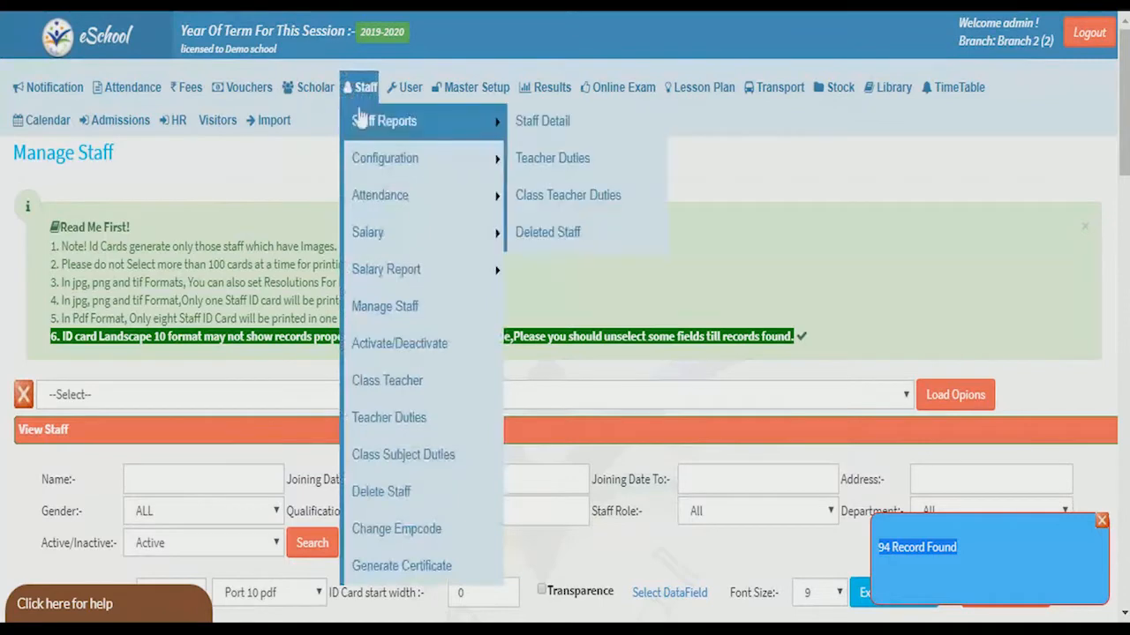
{"action": "left_click", "coordinate": [572, 140]}
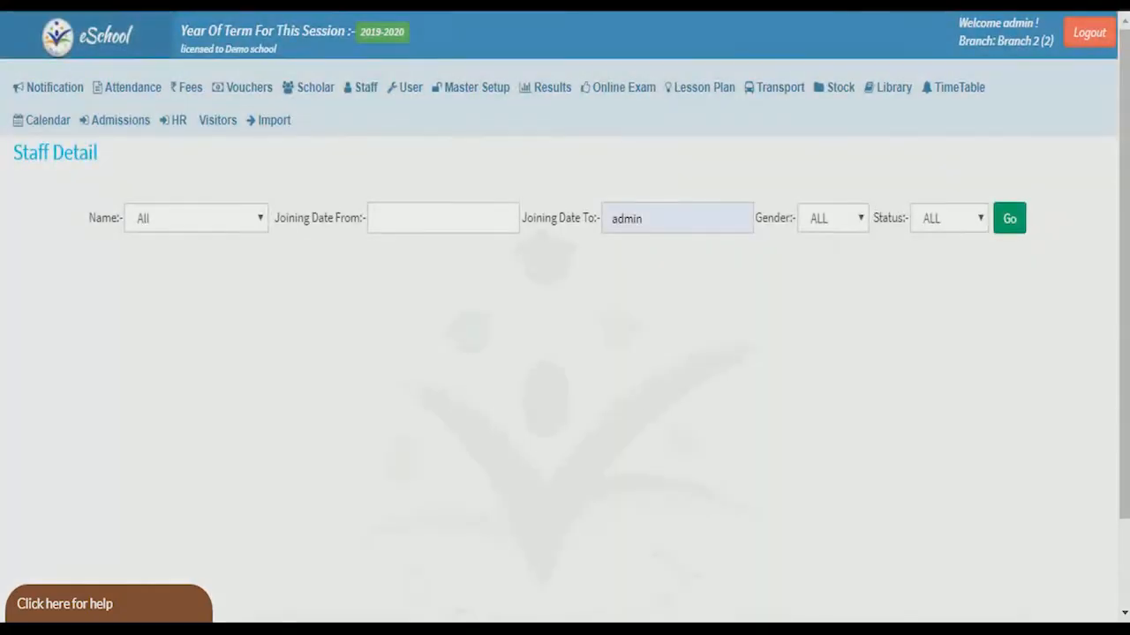
{"action": "double_click", "coordinate": [627, 219]}
{"action": "key", "text": "BackSpace"}
{"action": "left_click", "coordinate": [1008, 218]}
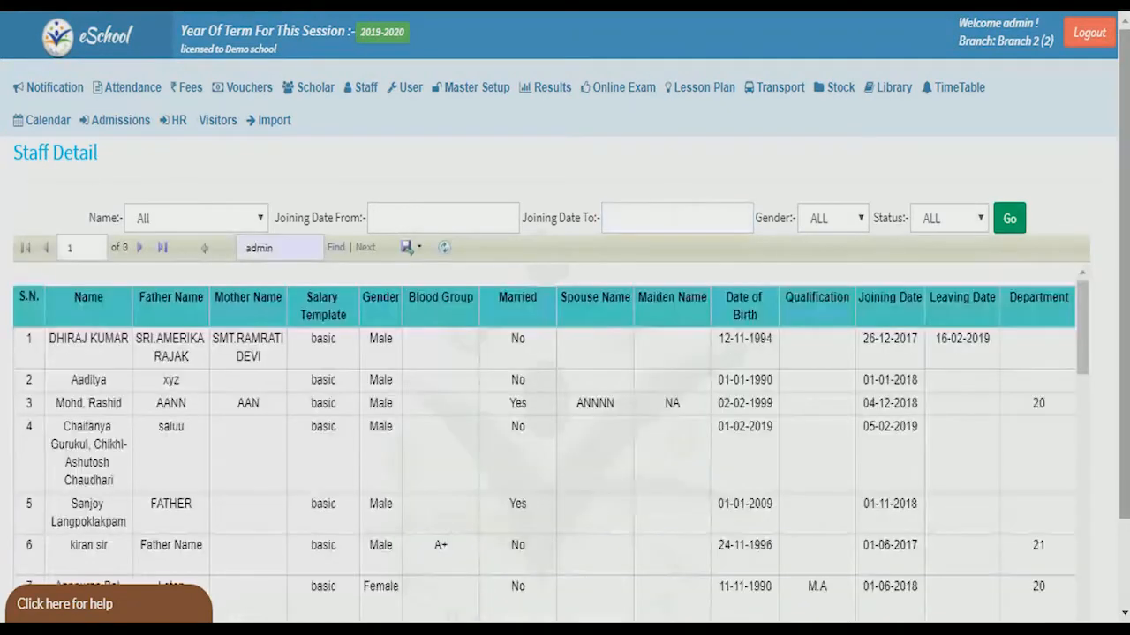
{"action": "scroll", "coordinate": [687, 465], "scroll_direction": "down", "scroll_amount": 3}
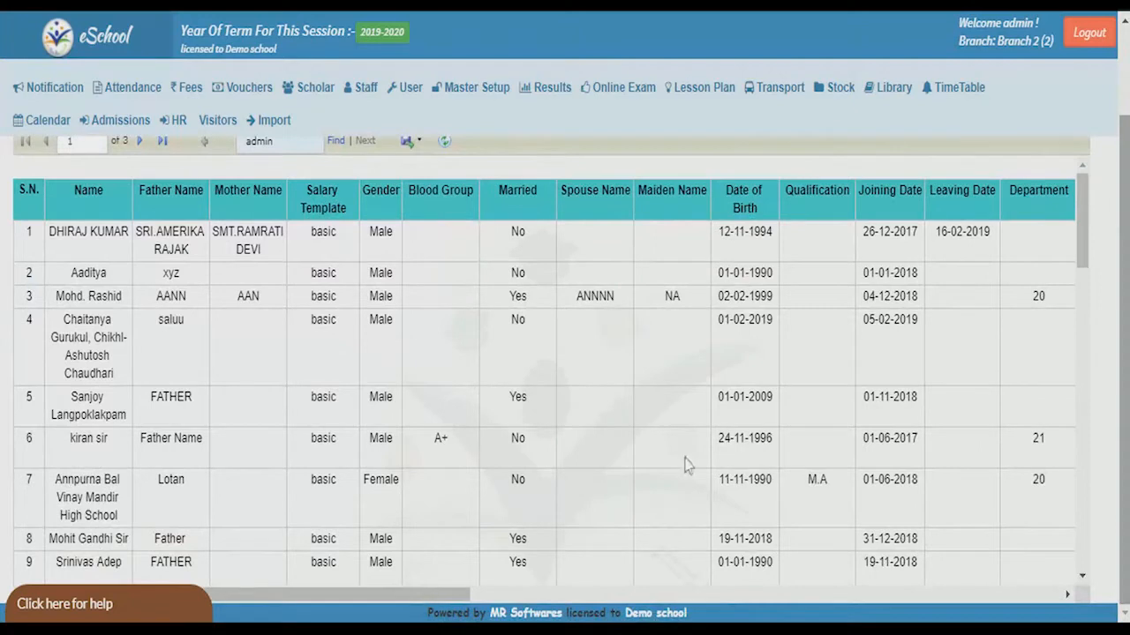
{"action": "scroll", "coordinate": [313, 474], "scroll_direction": "down", "scroll_amount": 10}
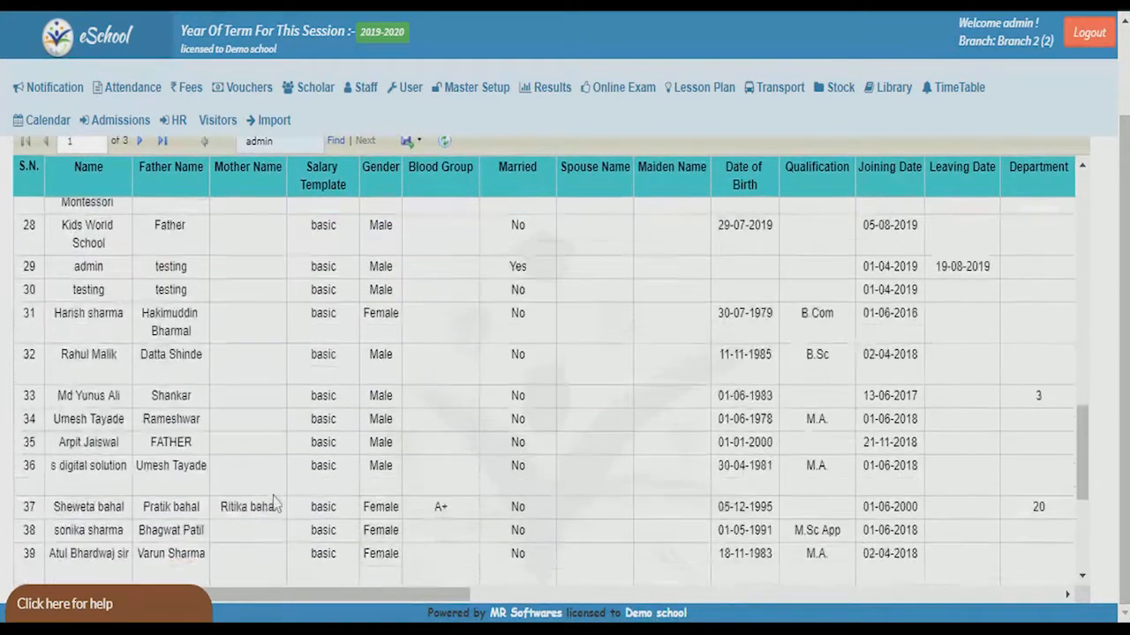
{"action": "scroll", "coordinate": [275, 503], "scroll_direction": "down", "scroll_amount": 5}
{"action": "left_click_drag", "start_coordinate": [70, 247], "coordinate": [999, 459]}
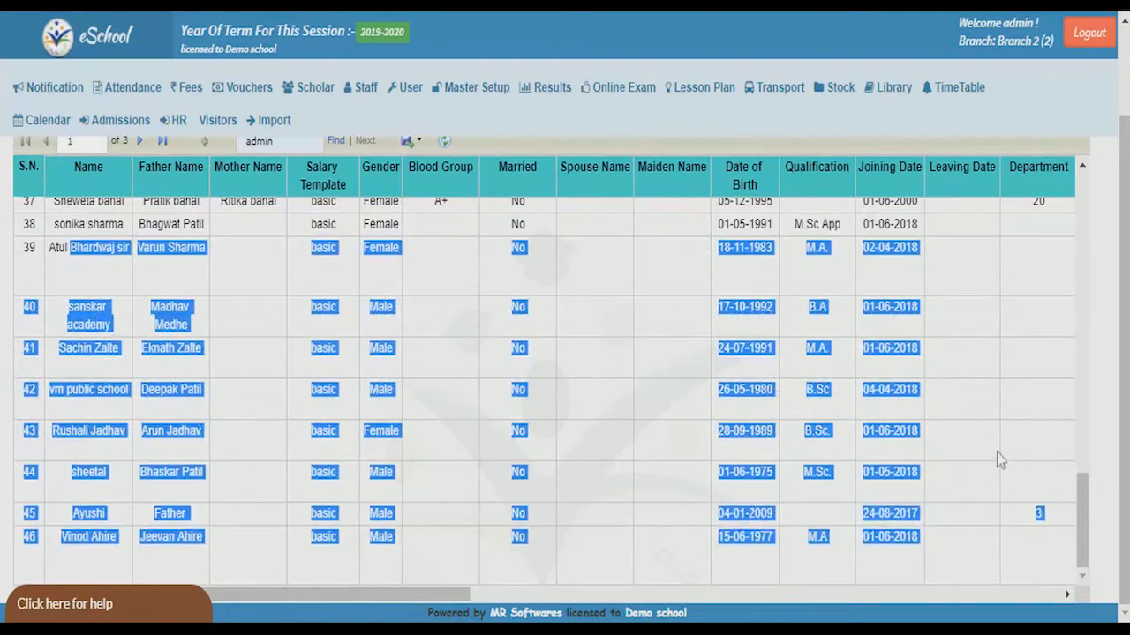
{"action": "scroll", "coordinate": [529, 450], "scroll_direction": "up", "scroll_amount": 15}
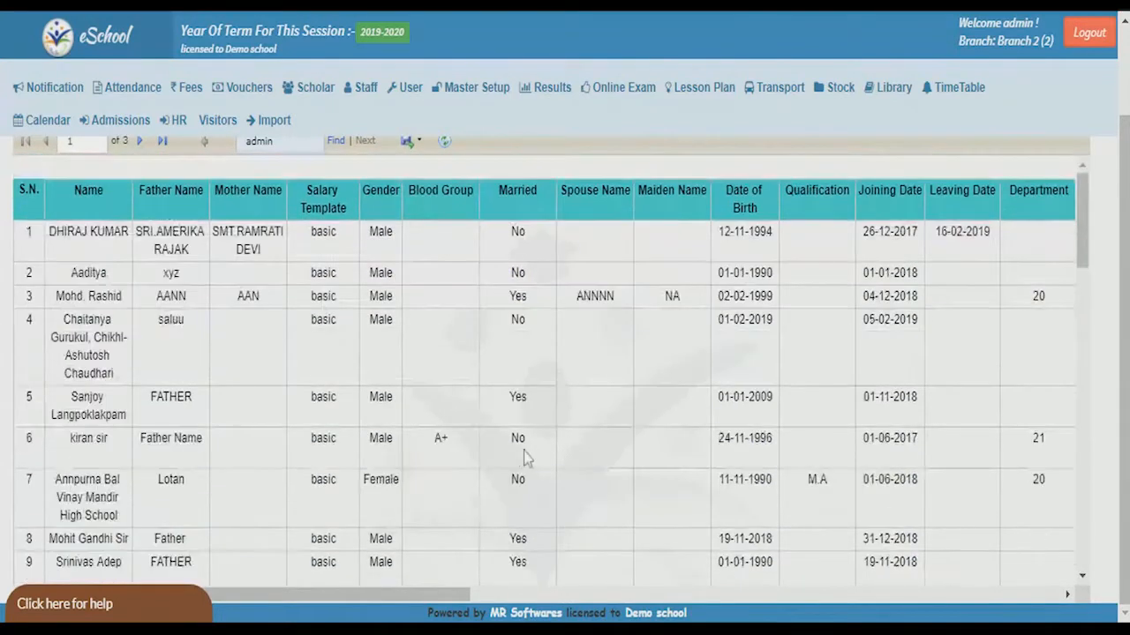
Open the Activate/Deactivate page, search for active staff and pick the fourth listed staff member.
{"action": "mouse_move", "coordinate": [362, 90]}
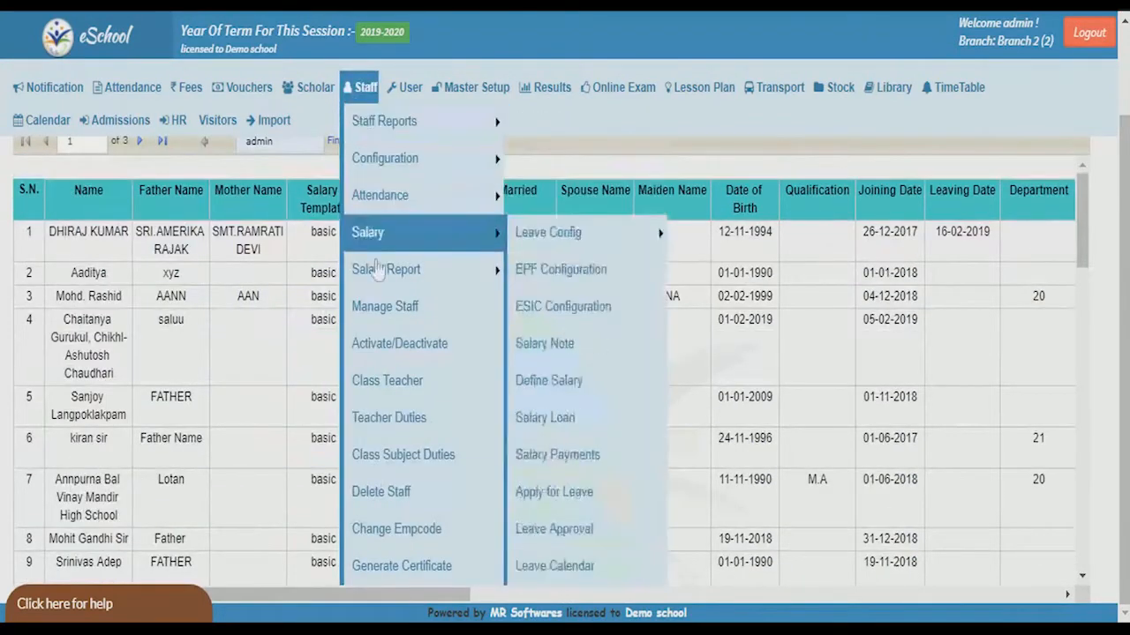
{"action": "left_click", "coordinate": [371, 346]}
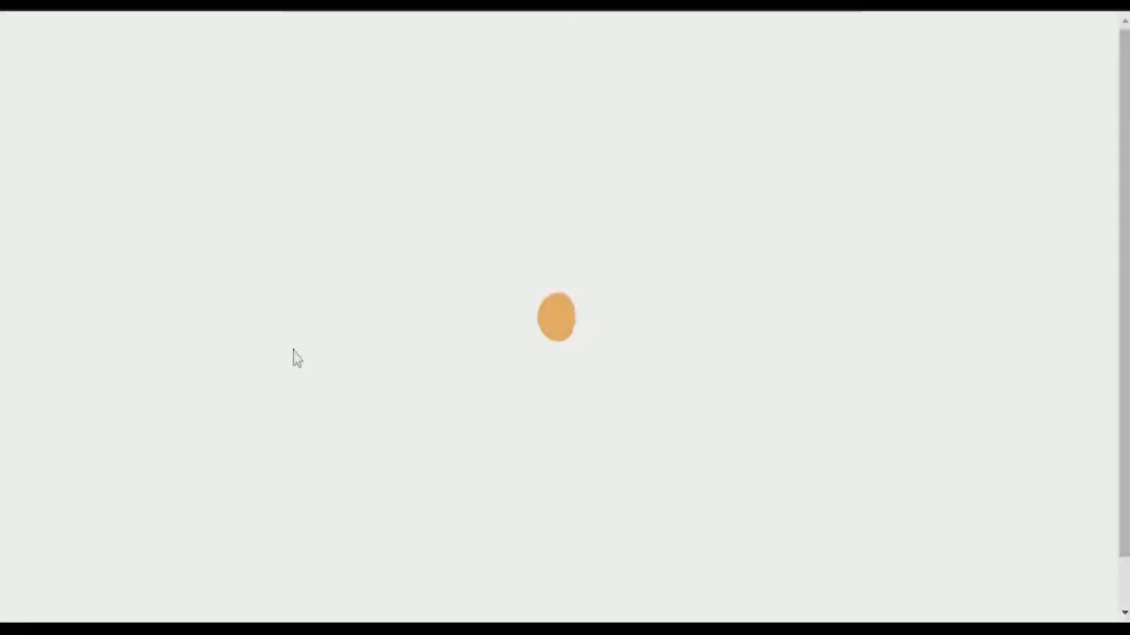
{"action": "left_click", "coordinate": [609, 295]}
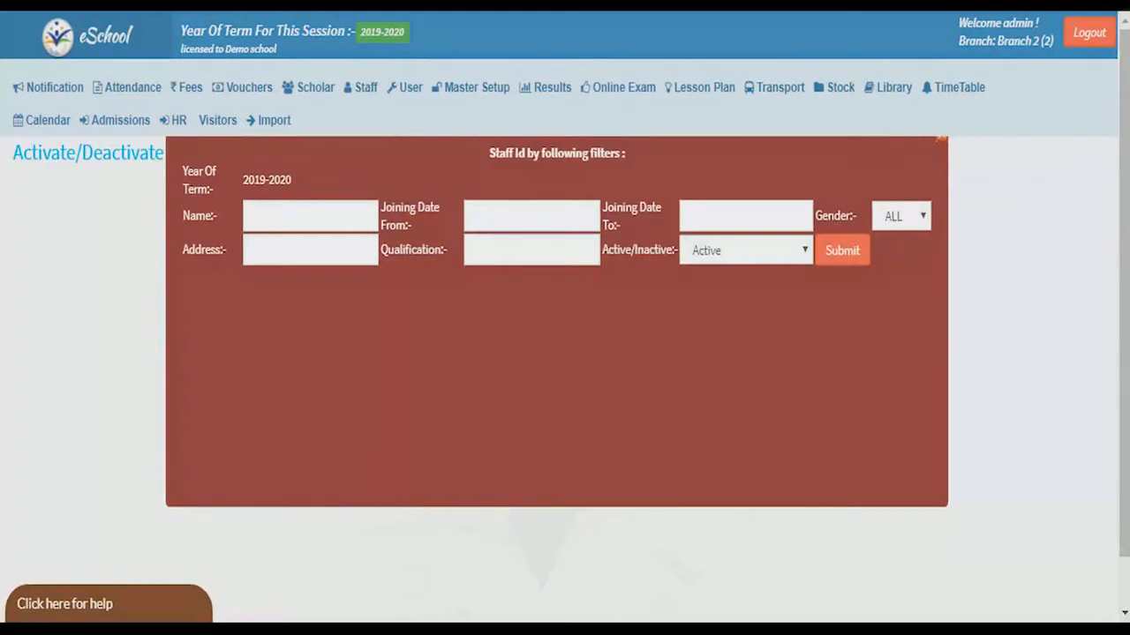
{"action": "left_click", "coordinate": [825, 254]}
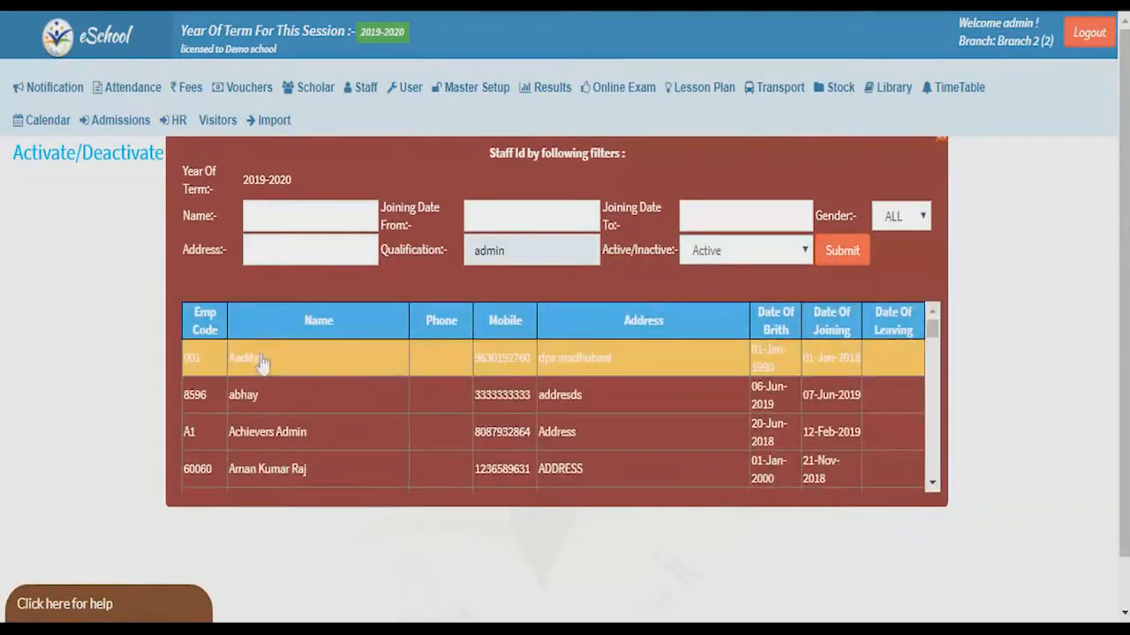
{"action": "left_click", "coordinate": [247, 472]}
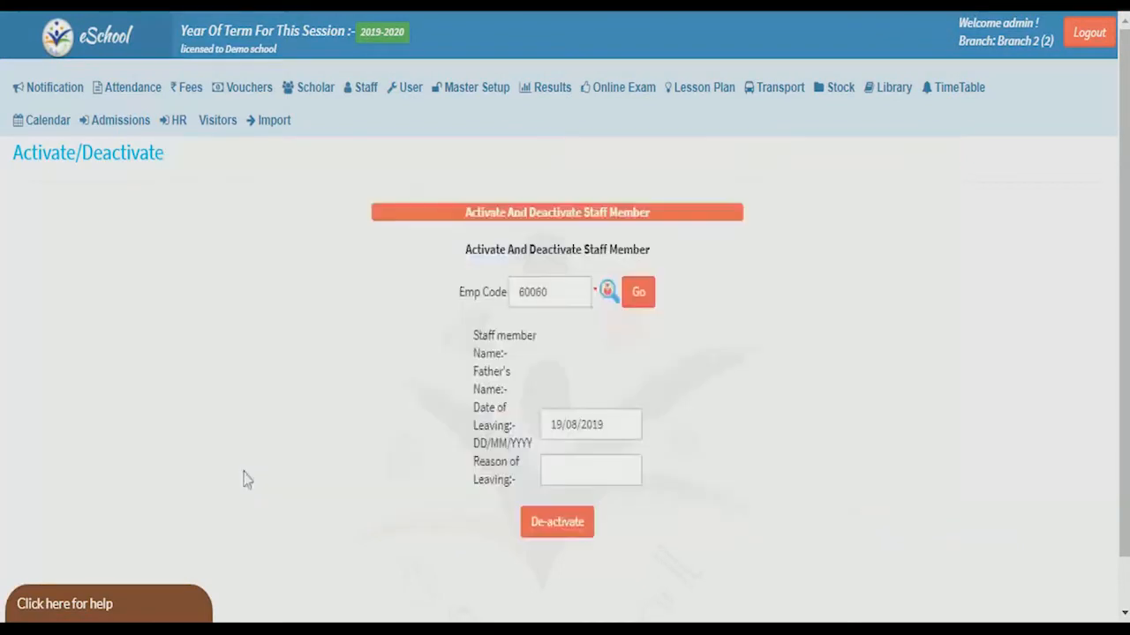
Enter "left" as the reason of leaving and deactivate the chosen staff member.
{"action": "left_click", "coordinate": [582, 470]}
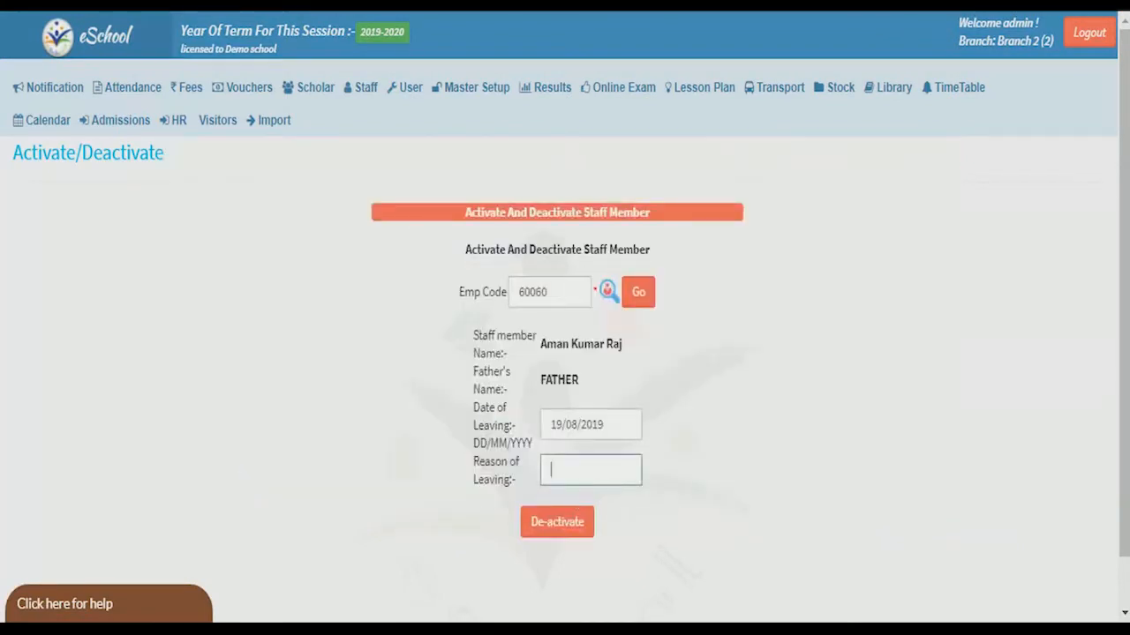
{"action": "type", "text": "left"}
{"action": "left_click", "coordinate": [555, 532]}
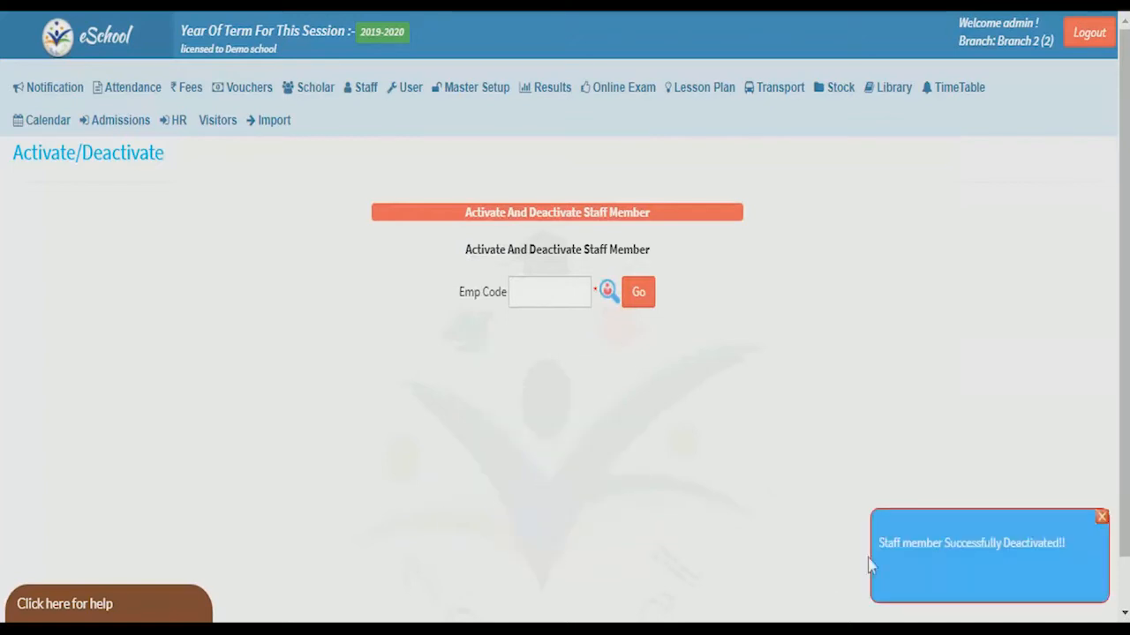
{"action": "left_click_drag", "start_coordinate": [878, 551], "coordinate": [1077, 556]}
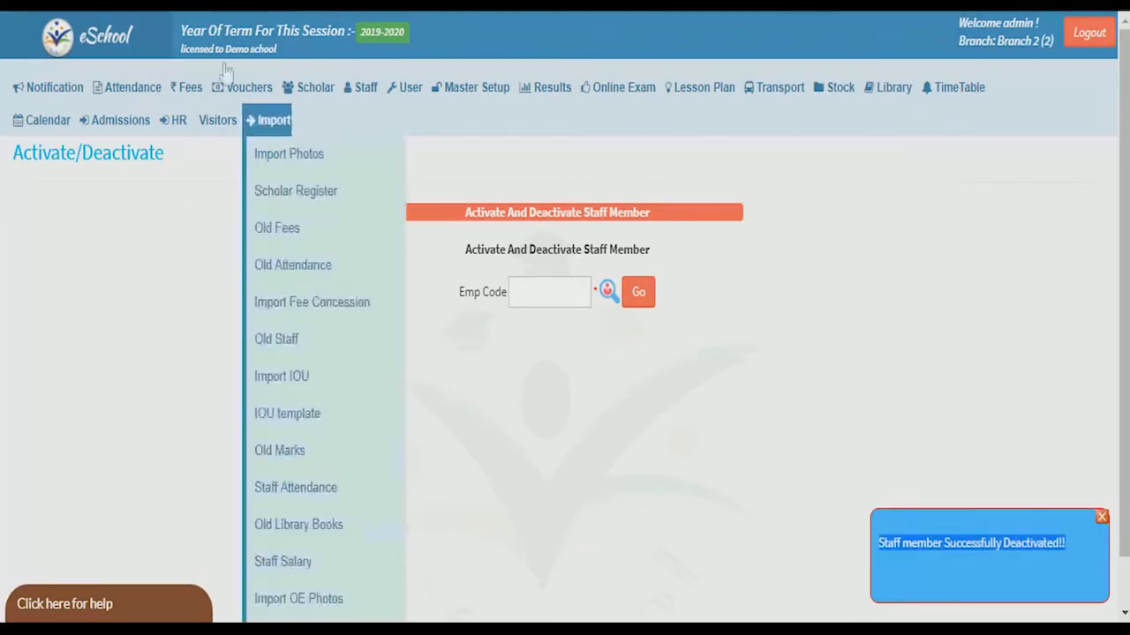
Open the Class Teacher page and add the staff member "testing" as class teacher of Grade-III, section A.
{"action": "mouse_move", "coordinate": [364, 86]}
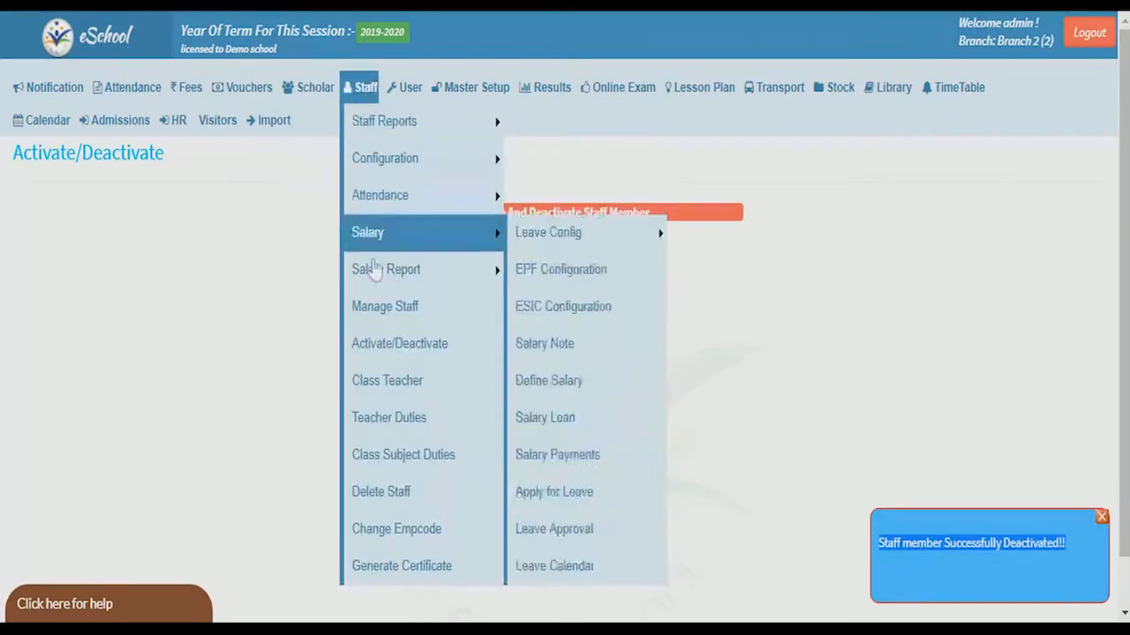
{"action": "left_click", "coordinate": [386, 381]}
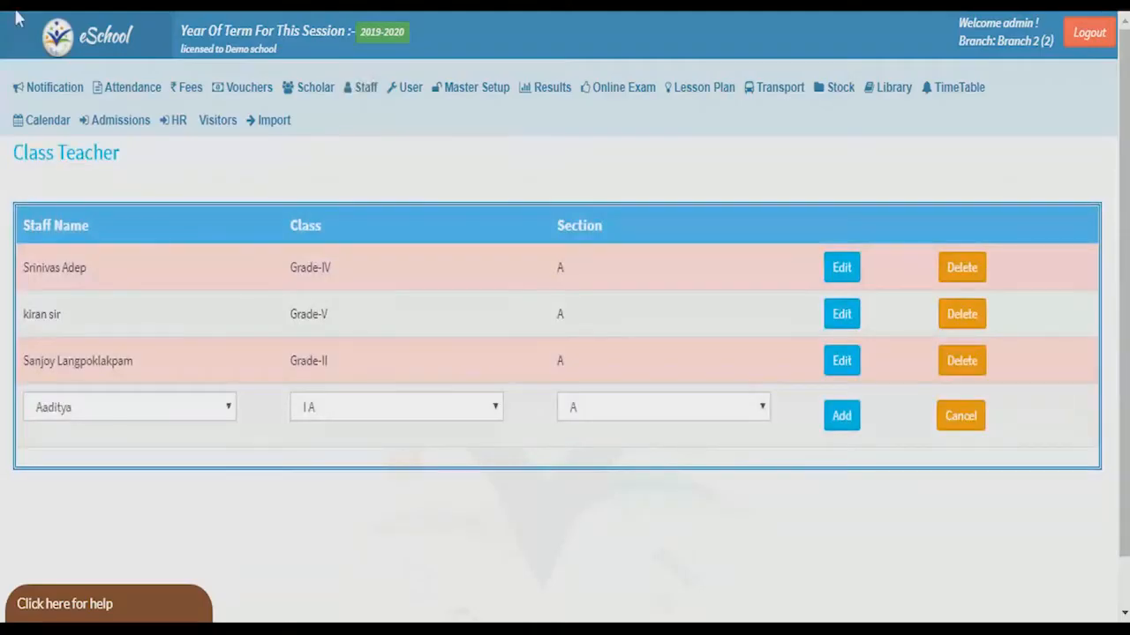
{"action": "left_click", "coordinate": [126, 410]}
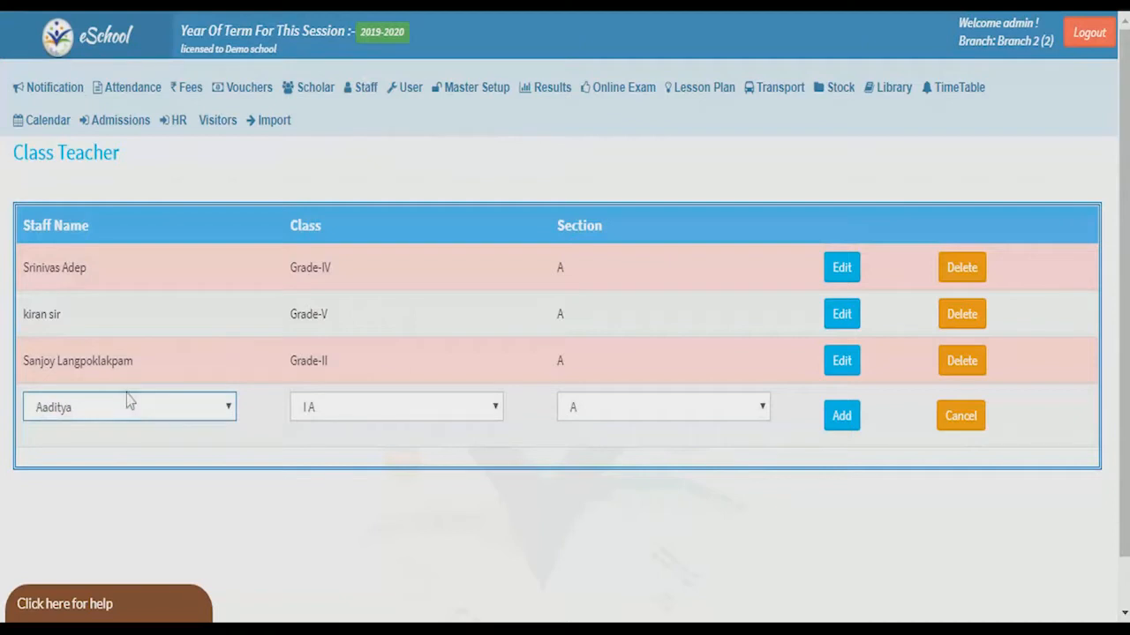
{"action": "left_click", "coordinate": [126, 397]}
{"action": "left_click", "coordinate": [386, 413]}
{"action": "left_click", "coordinate": [416, 303]}
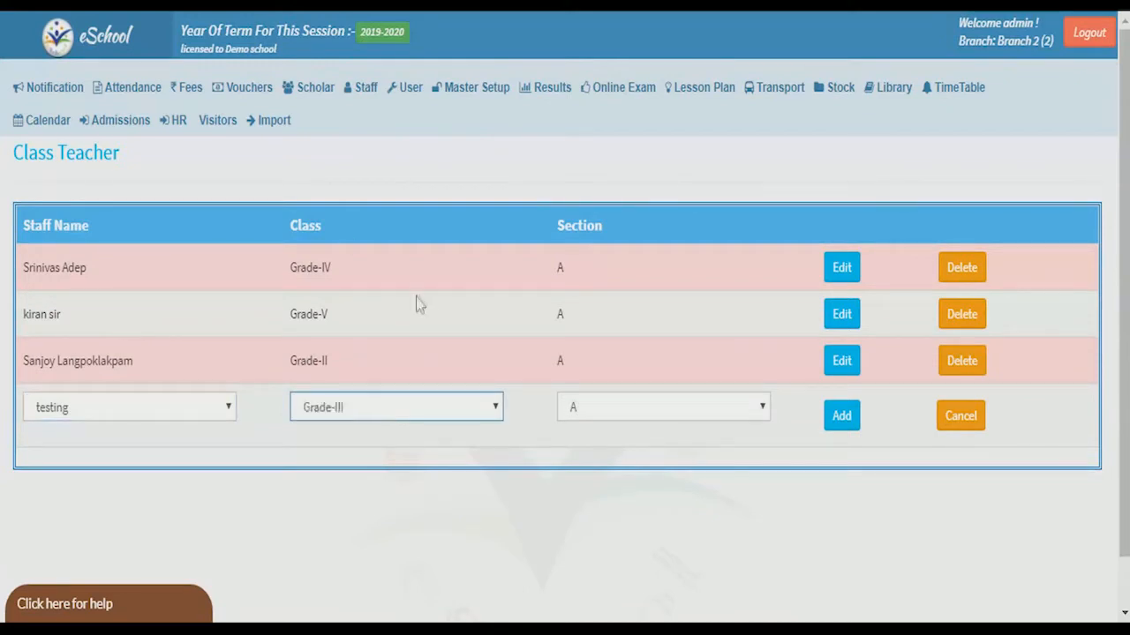
{"action": "left_click", "coordinate": [637, 415]}
{"action": "left_click", "coordinate": [841, 416]}
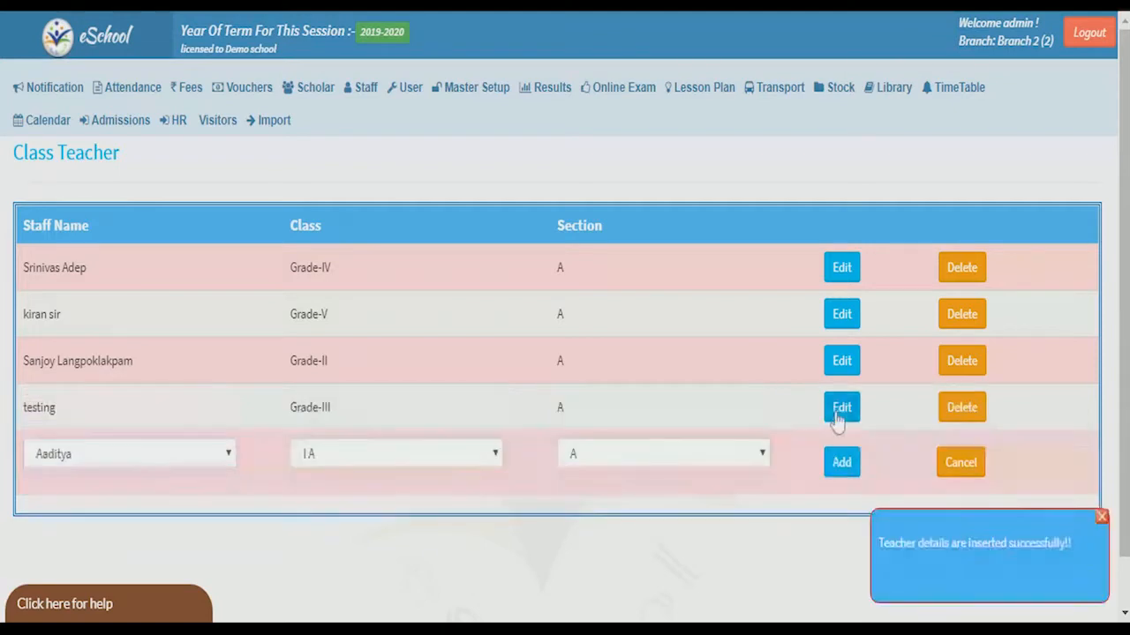
{"action": "left_click_drag", "start_coordinate": [21, 411], "coordinate": [71, 420]}
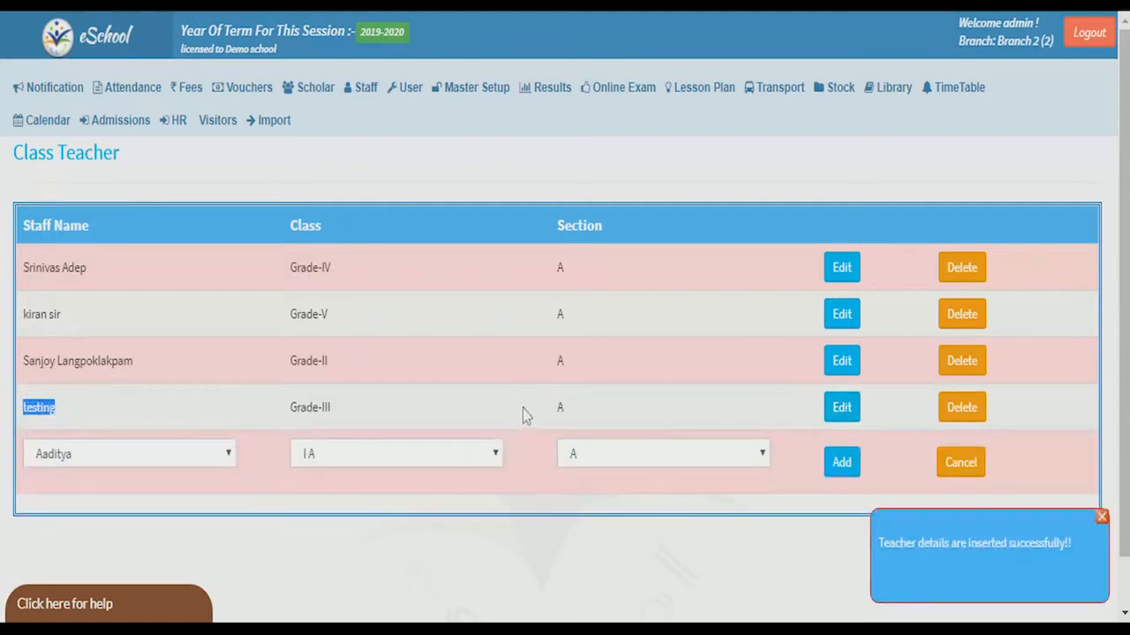
Open the Delete Staff page, search for active staff and pick the sixth listed staff member.
{"action": "left_click", "coordinate": [360, 86]}
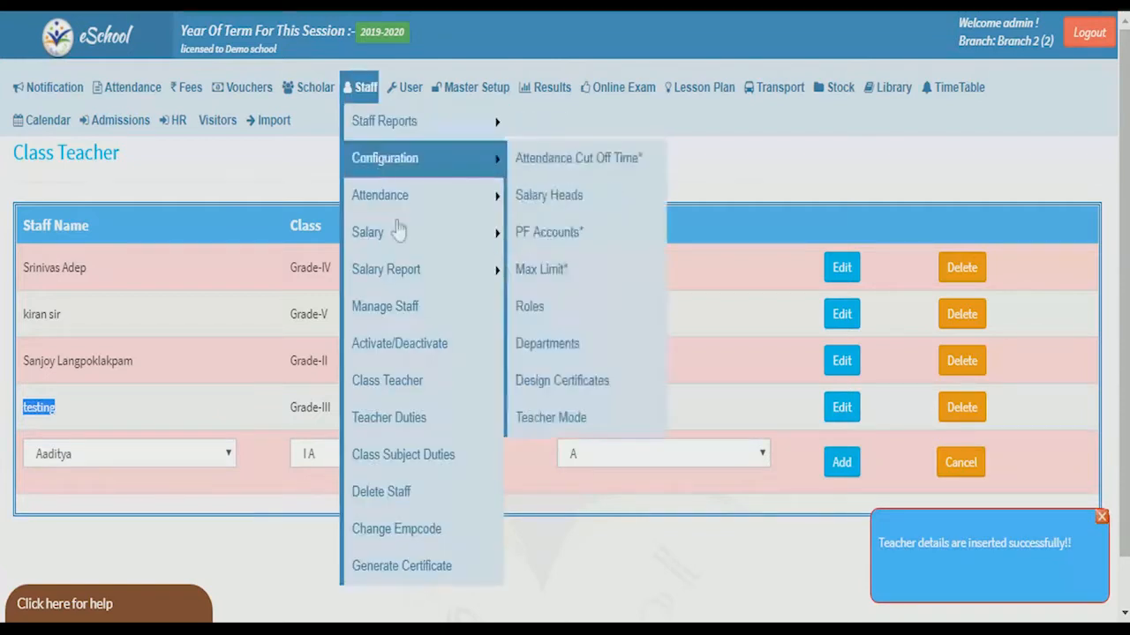
{"action": "left_click", "coordinate": [395, 492]}
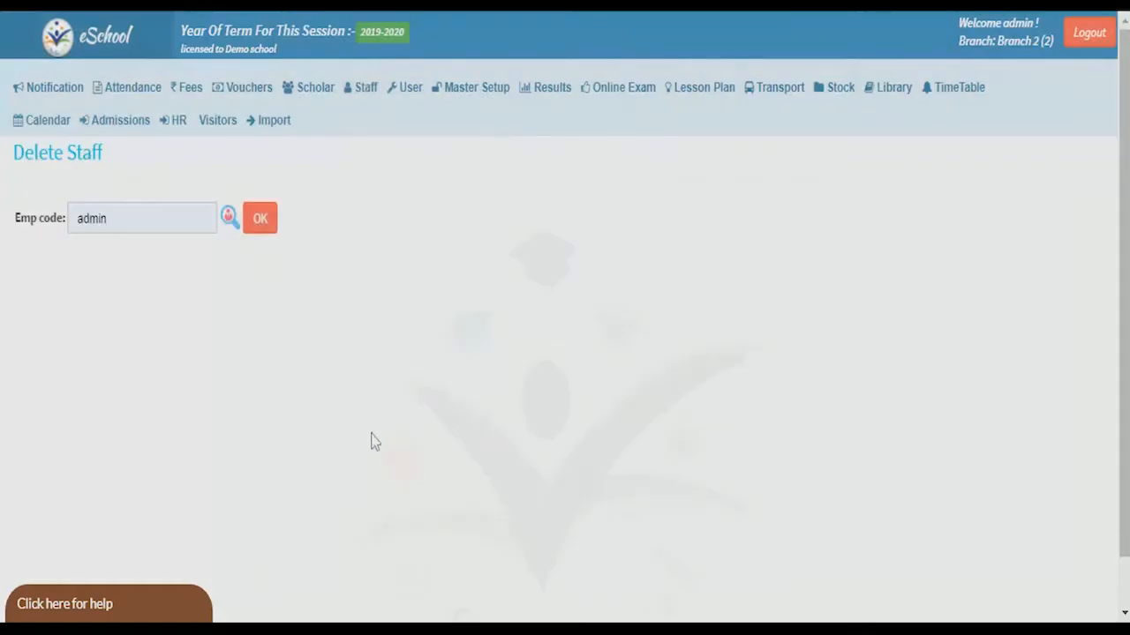
{"action": "left_click", "coordinate": [230, 218]}
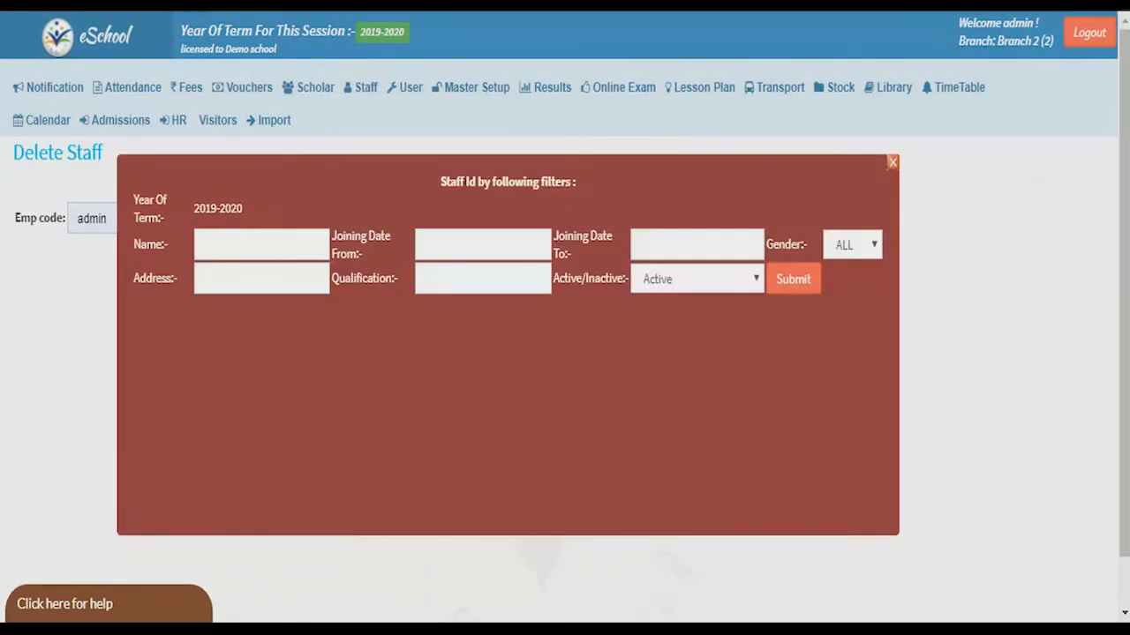
{"action": "left_click", "coordinate": [793, 282]}
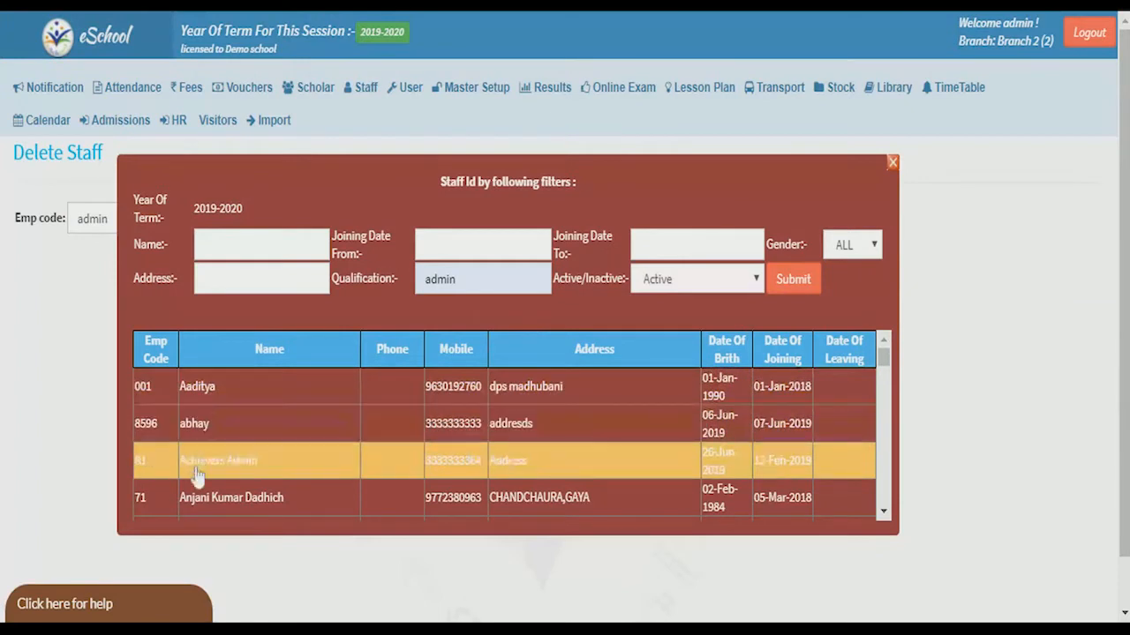
{"action": "scroll", "coordinate": [214, 494], "scroll_direction": "down", "scroll_amount": 1}
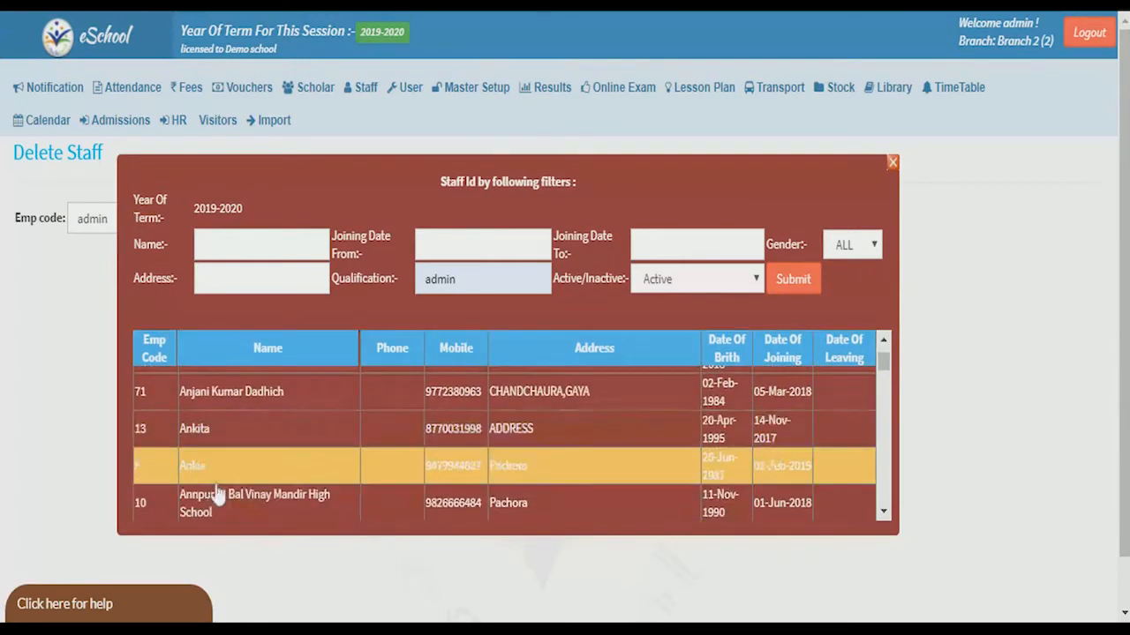
{"action": "left_click", "coordinate": [218, 477]}
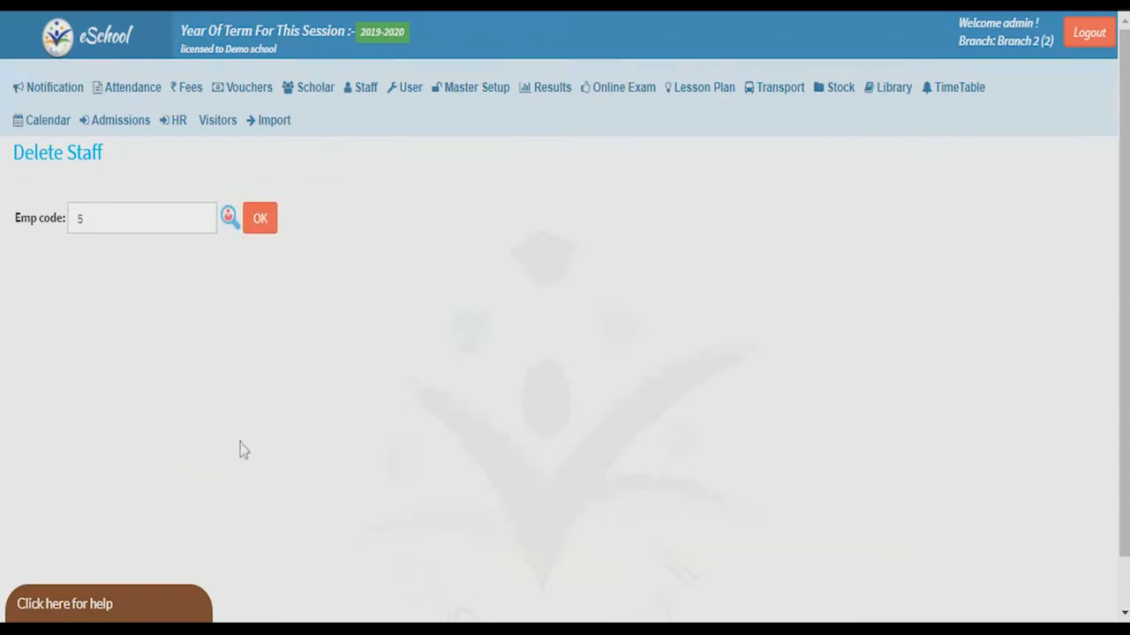
Load the chosen staff member's details and permanently delete the record with the reason "left the school".
{"action": "left_click", "coordinate": [264, 224]}
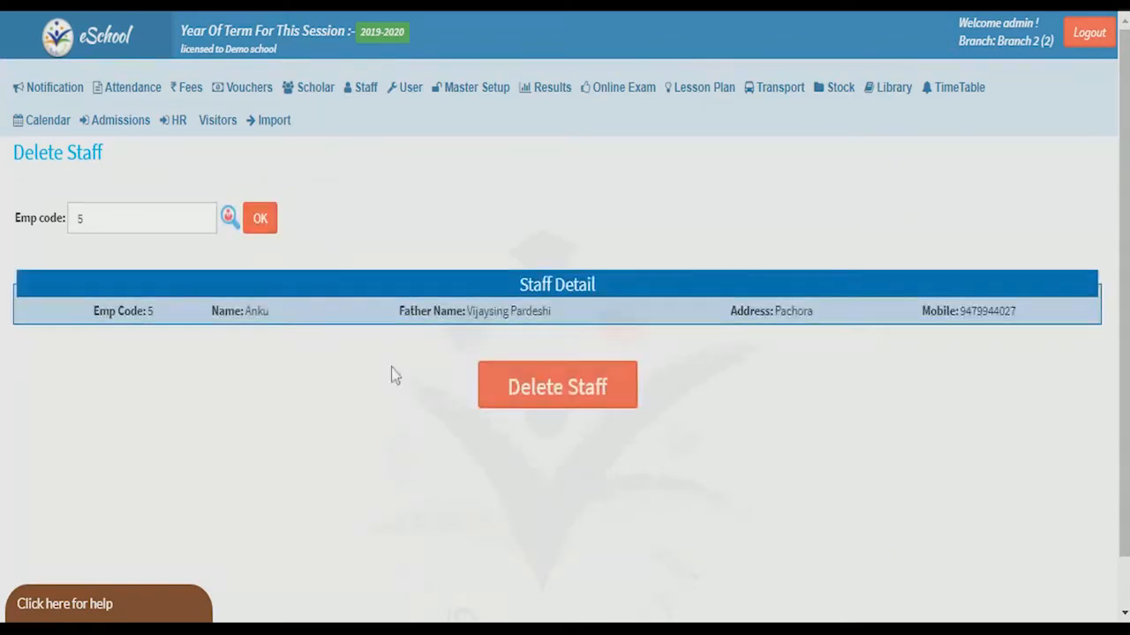
{"action": "left_click", "coordinate": [512, 397]}
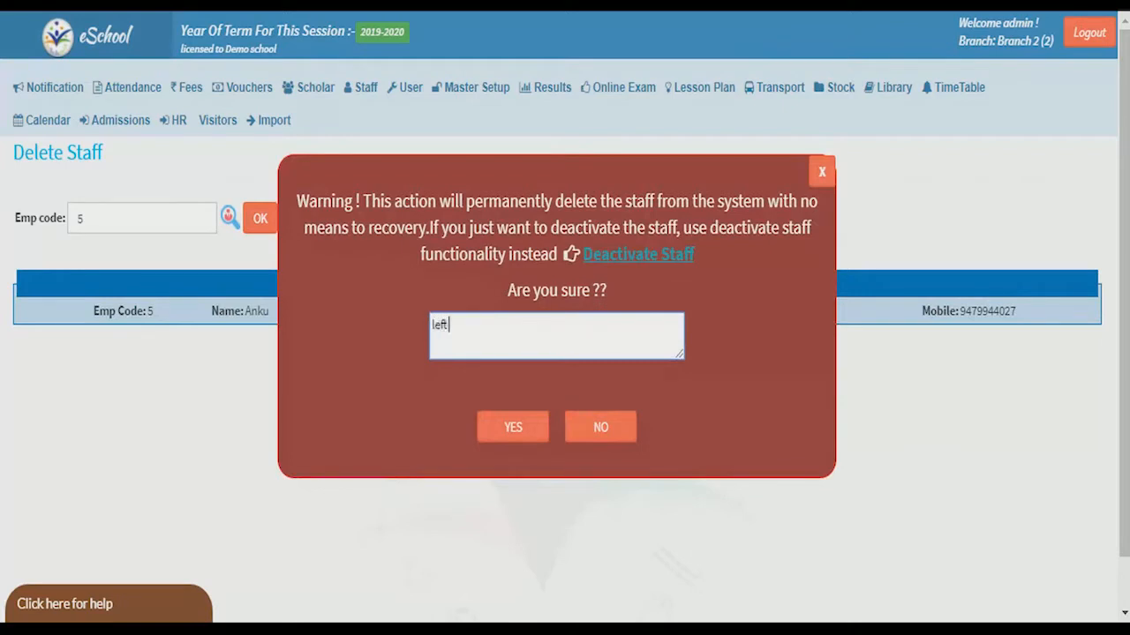
{"action": "left_click", "coordinate": [510, 427]}
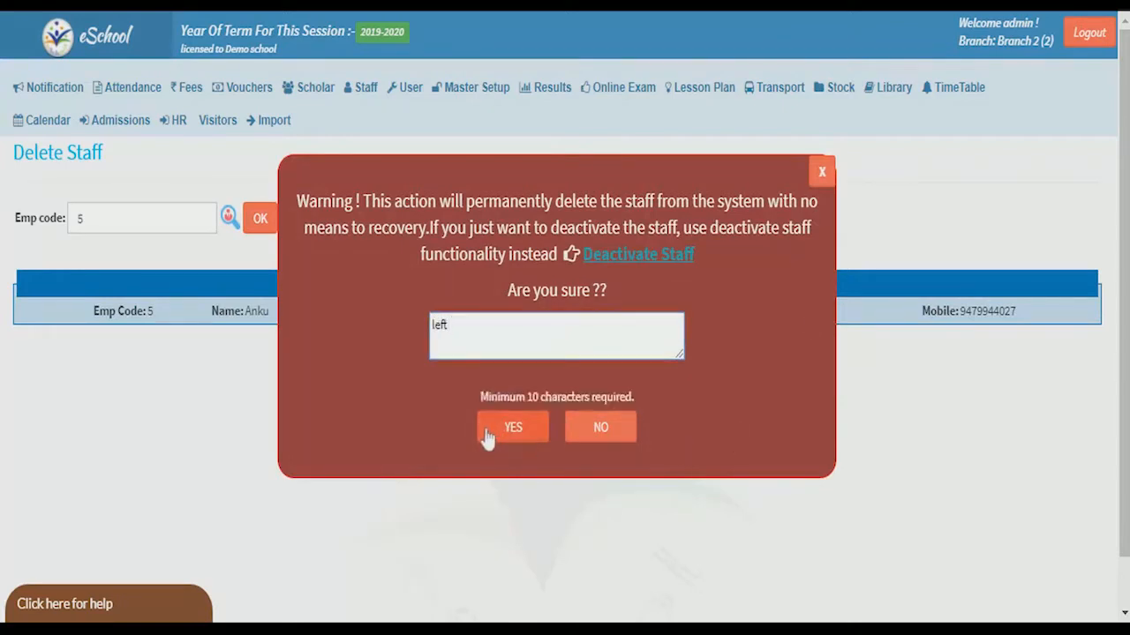
{"action": "left_click", "coordinate": [450, 326]}
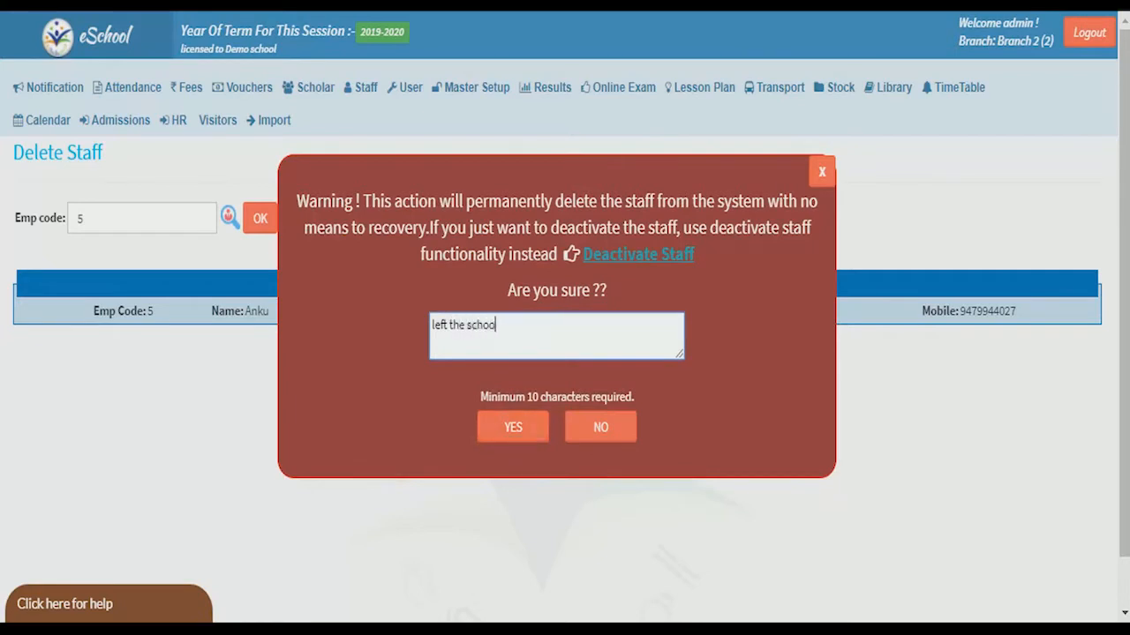
{"action": "left_click", "coordinate": [505, 427]}
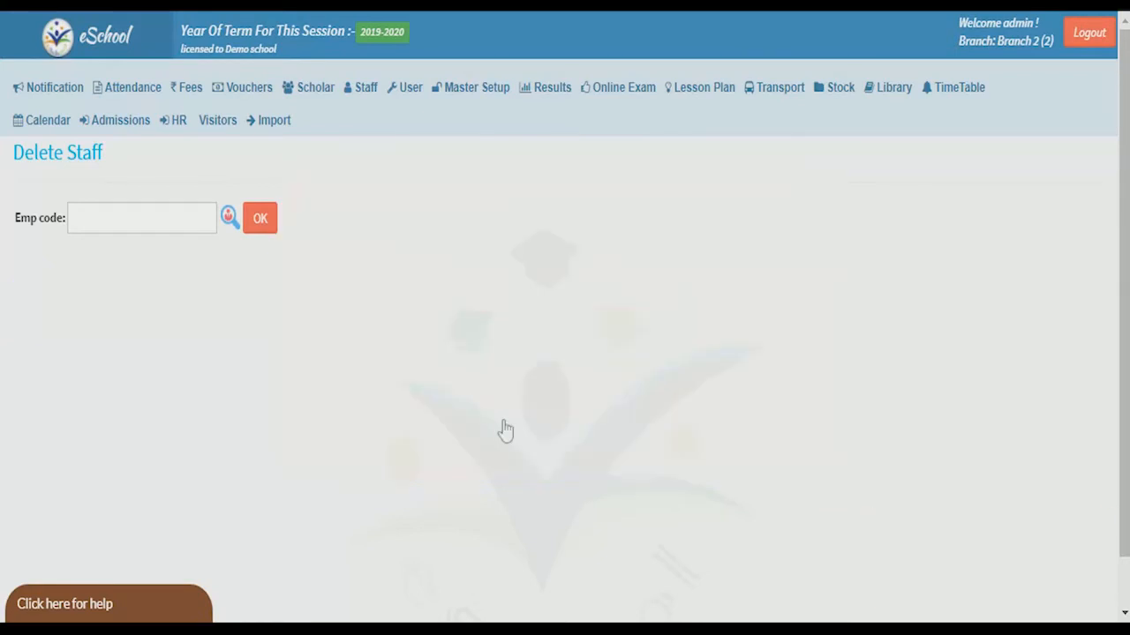
Open the Teacher Duties page and load the duties of the active teacher "testing".
{"action": "left_click", "coordinate": [363, 87]}
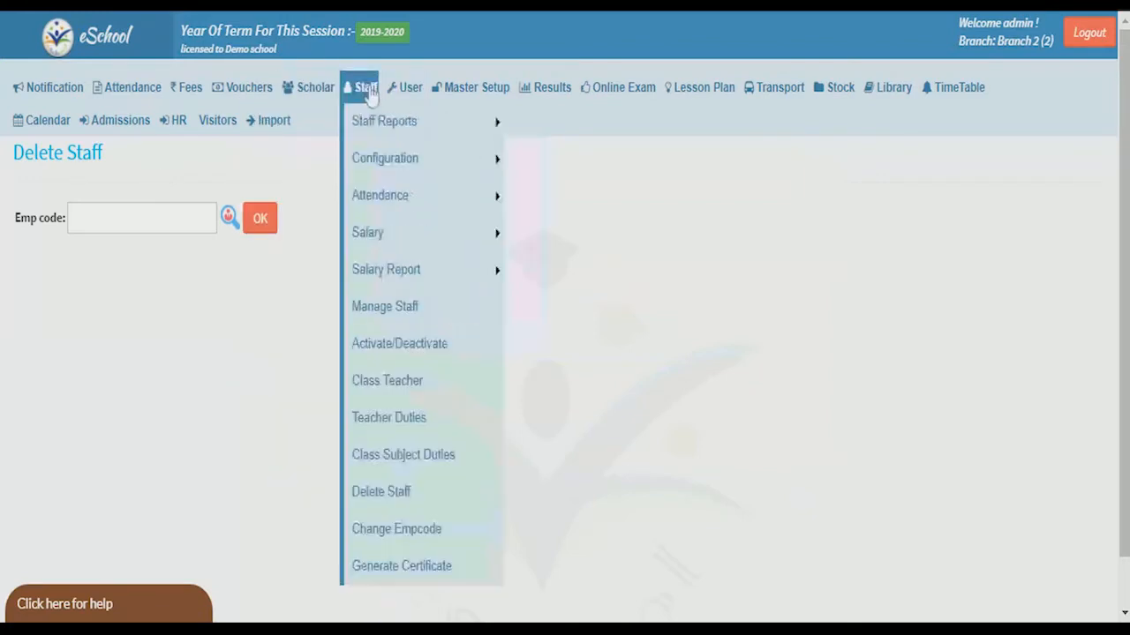
{"action": "left_click", "coordinate": [388, 455]}
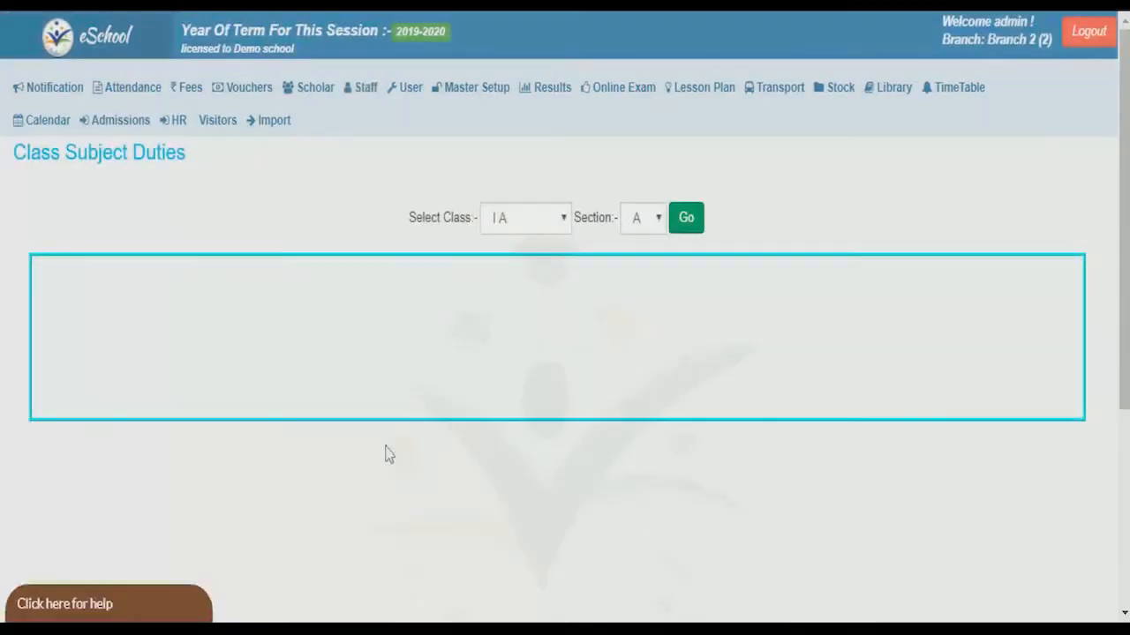
{"action": "left_click", "coordinate": [362, 86]}
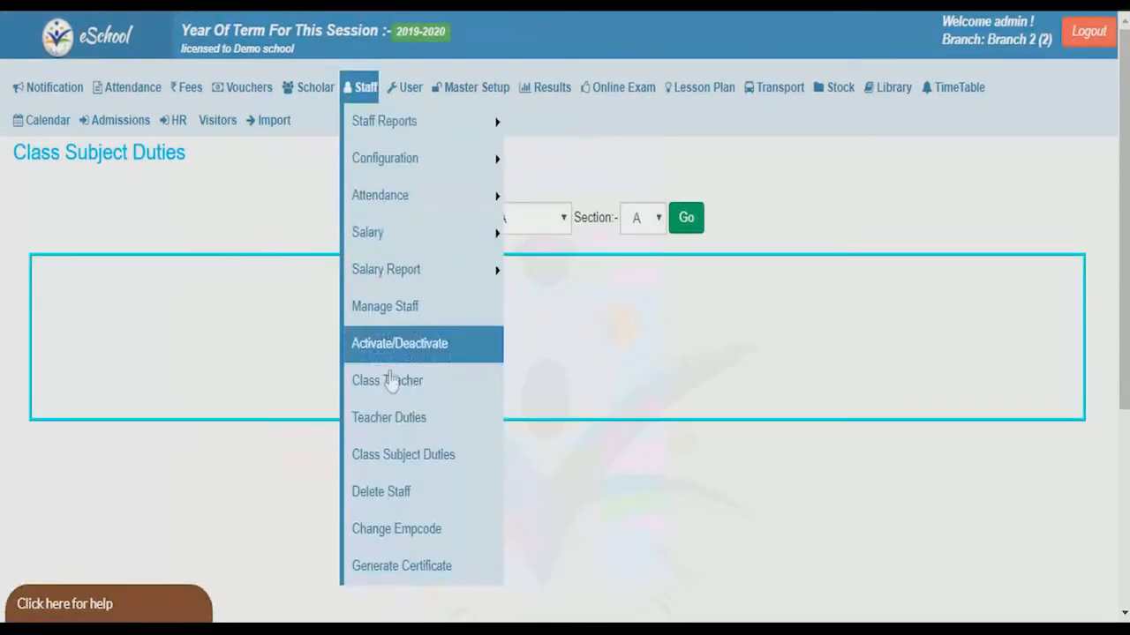
{"action": "left_click", "coordinate": [390, 417]}
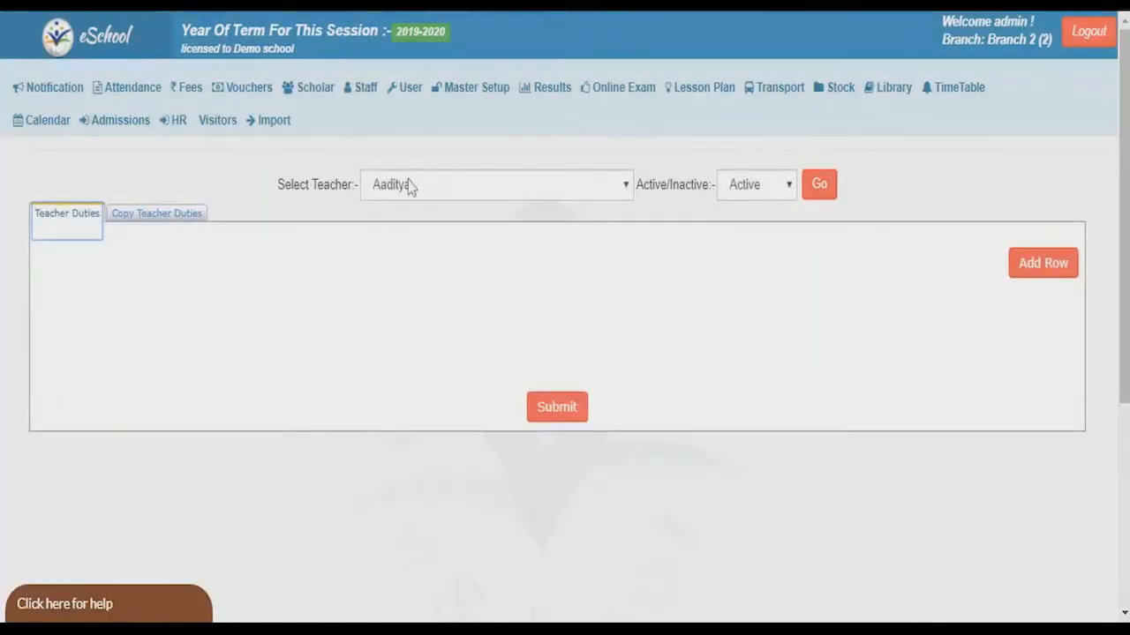
{"action": "key", "text": "Down"}
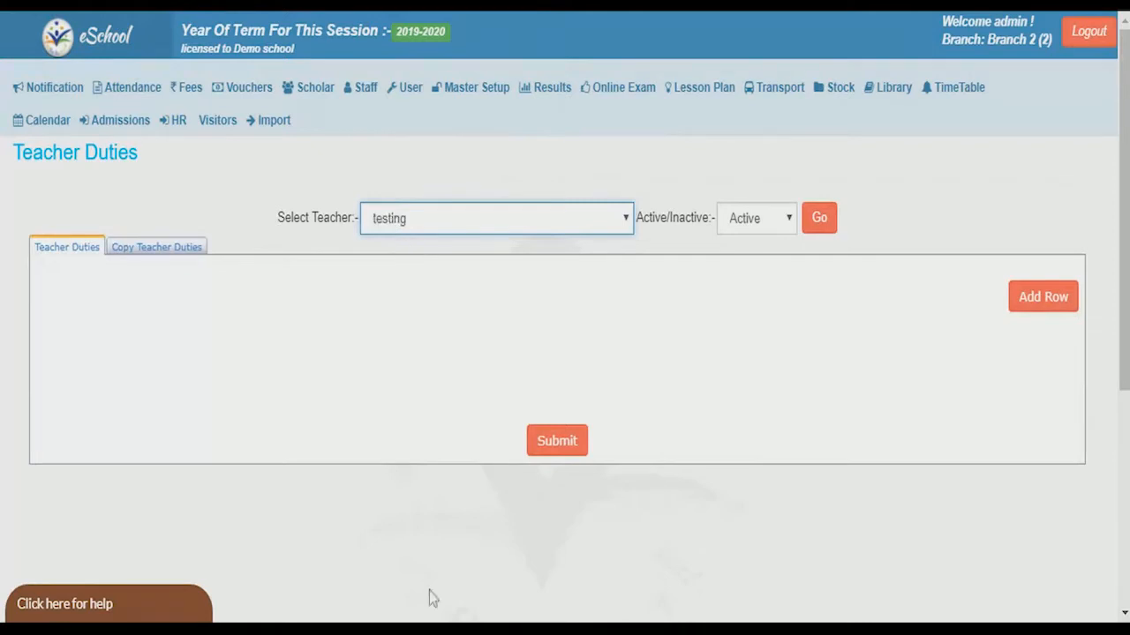
{"action": "left_click", "coordinate": [804, 226]}
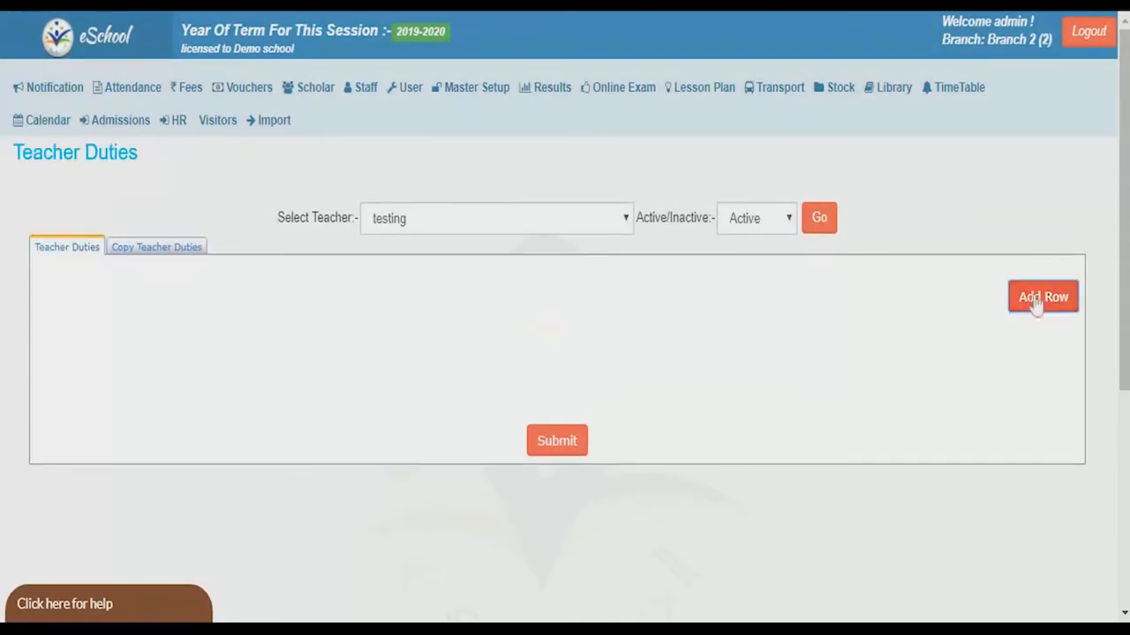
Add a duty row for class Grade-III, section A, with the subject English.
{"action": "left_click", "coordinate": [1037, 301]}
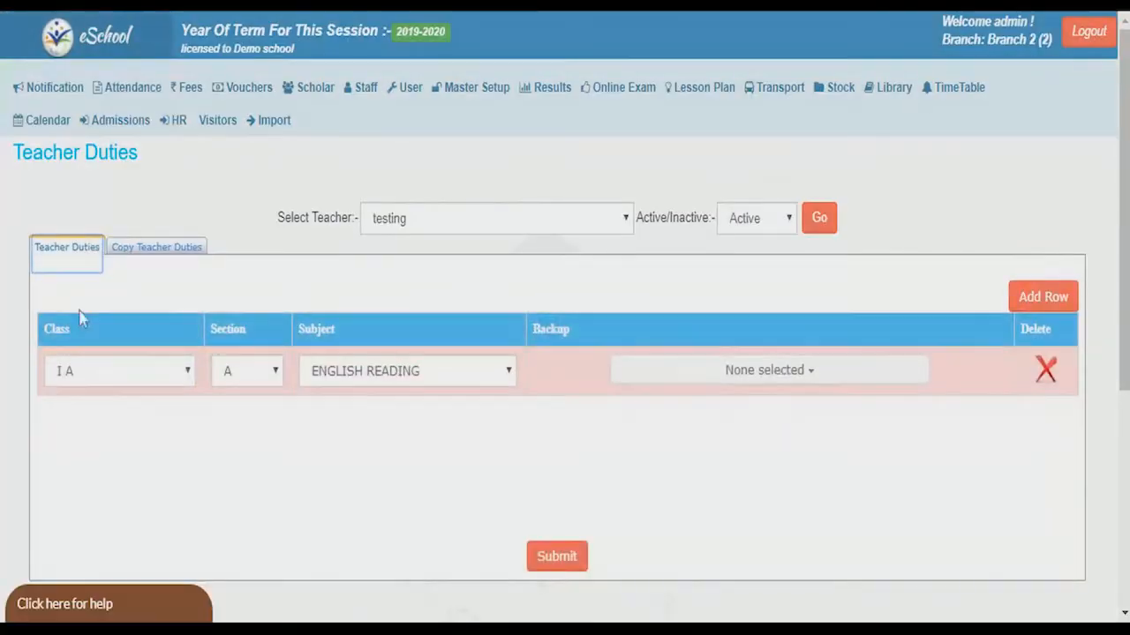
{"action": "left_click", "coordinate": [108, 379]}
{"action": "left_click", "coordinate": [118, 346]}
{"action": "left_click", "coordinate": [226, 373]}
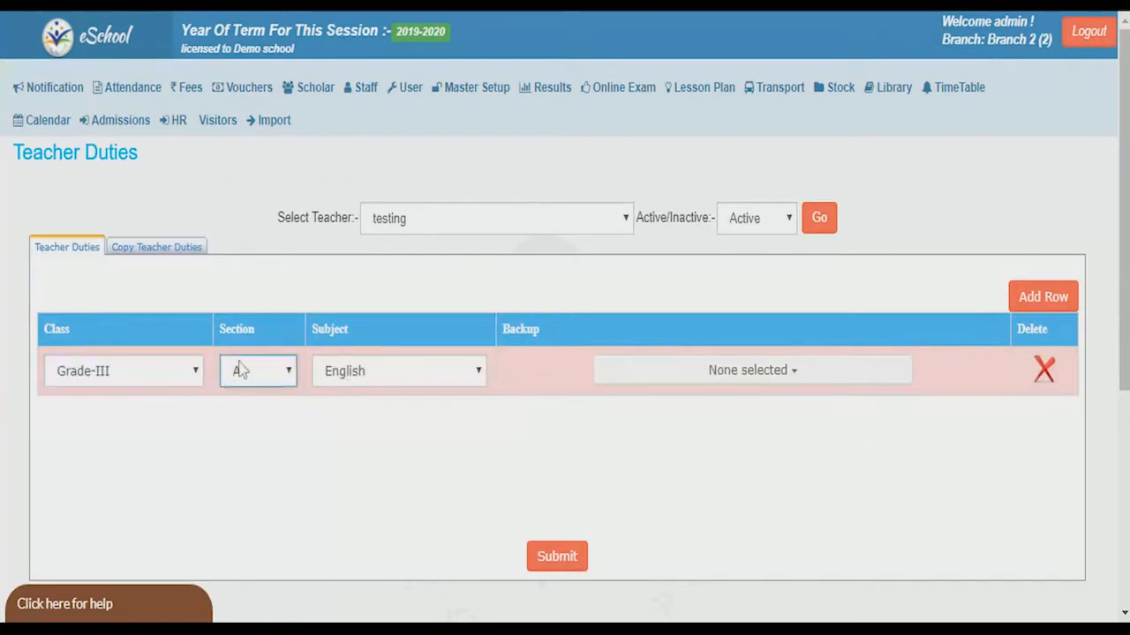
{"action": "left_click", "coordinate": [373, 381]}
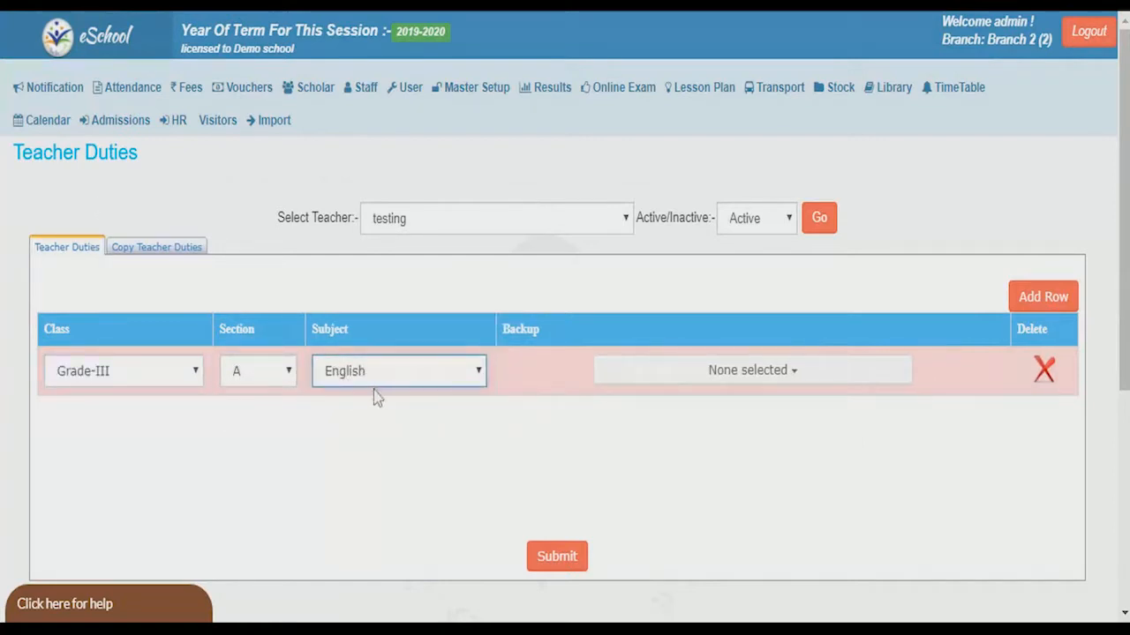
Select and clear the first listed backup teacher, and try to submit the Grade-III English duty without a backup.
{"action": "left_click", "coordinate": [615, 372]}
{"action": "left_click", "coordinate": [627, 382]}
{"action": "left_click", "coordinate": [755, 377]}
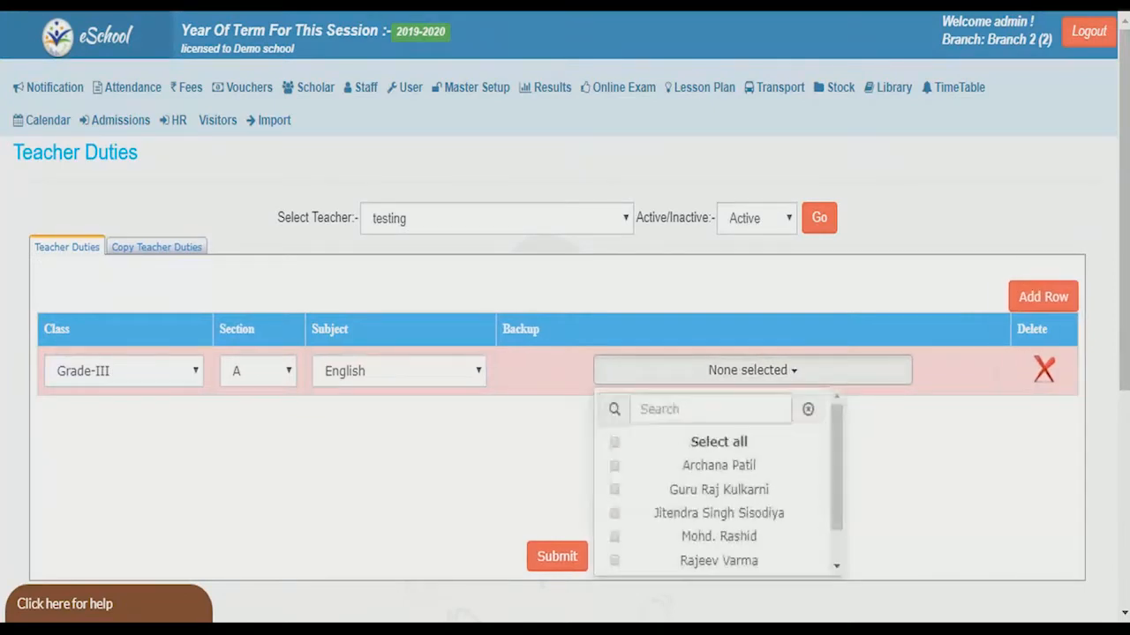
{"action": "left_click", "coordinate": [614, 464]}
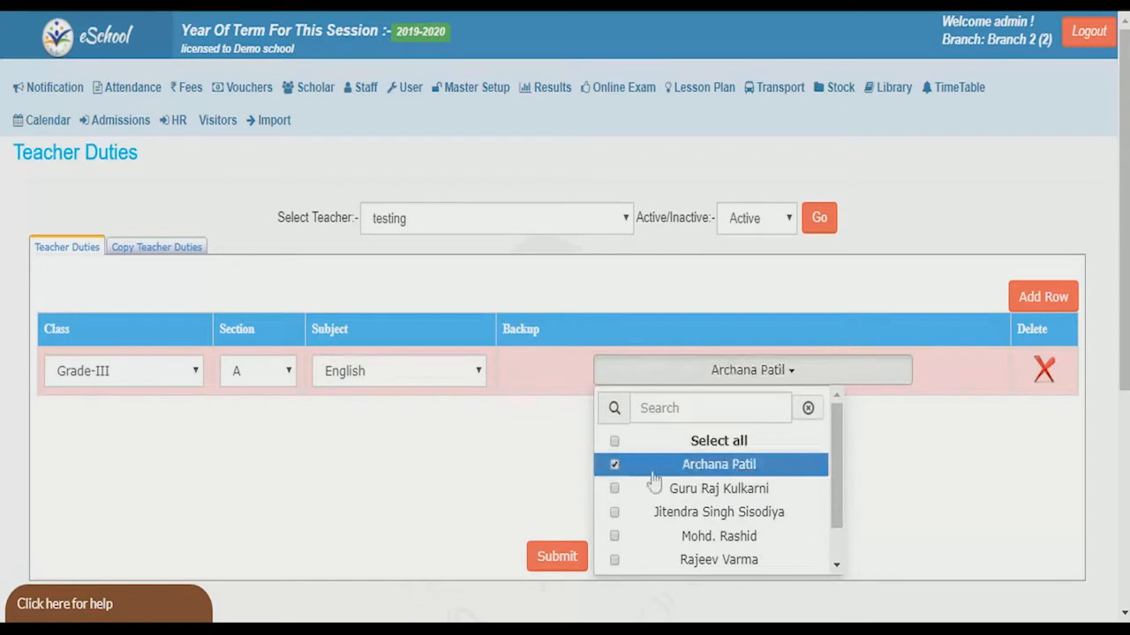
{"action": "left_click", "coordinate": [614, 464]}
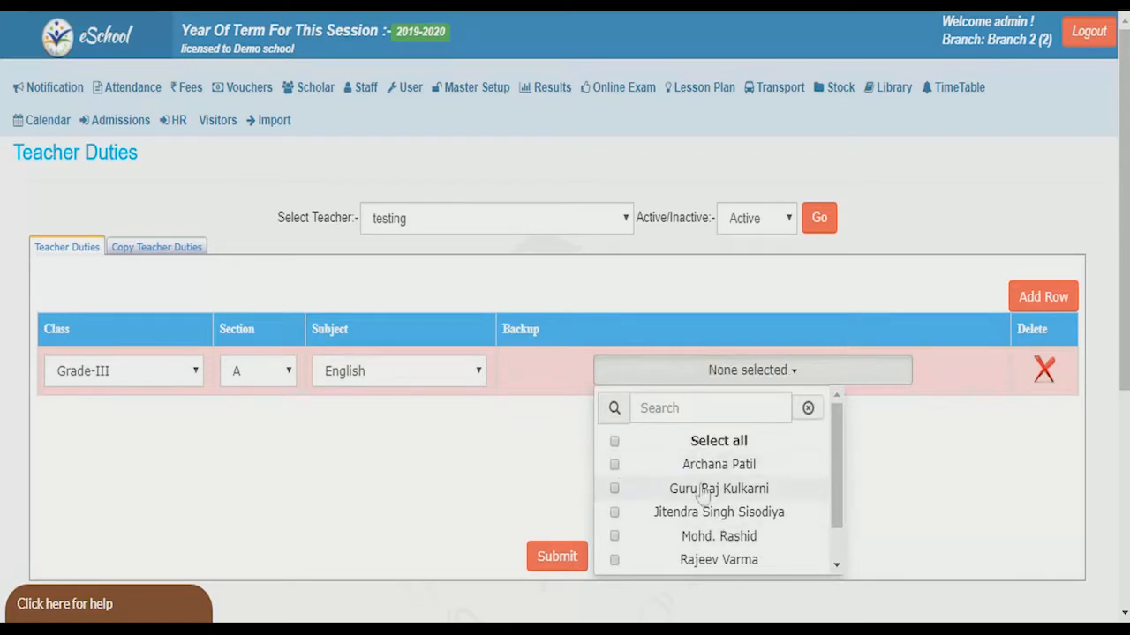
{"action": "left_click", "coordinate": [556, 563]}
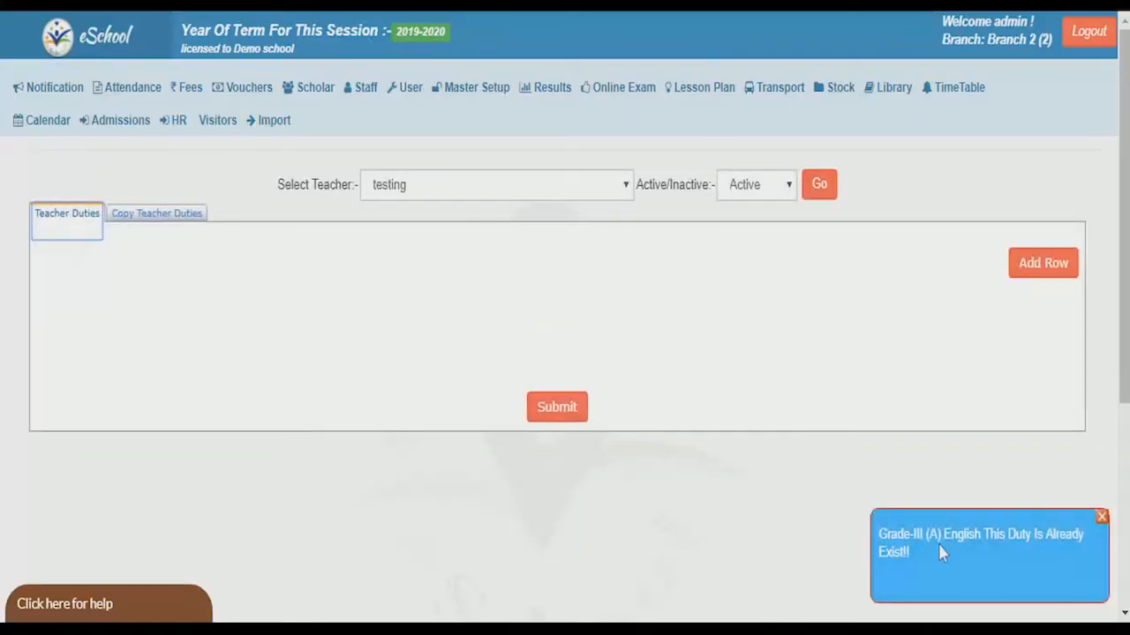
{"action": "left_click_drag", "start_coordinate": [882, 529], "coordinate": [928, 565]}
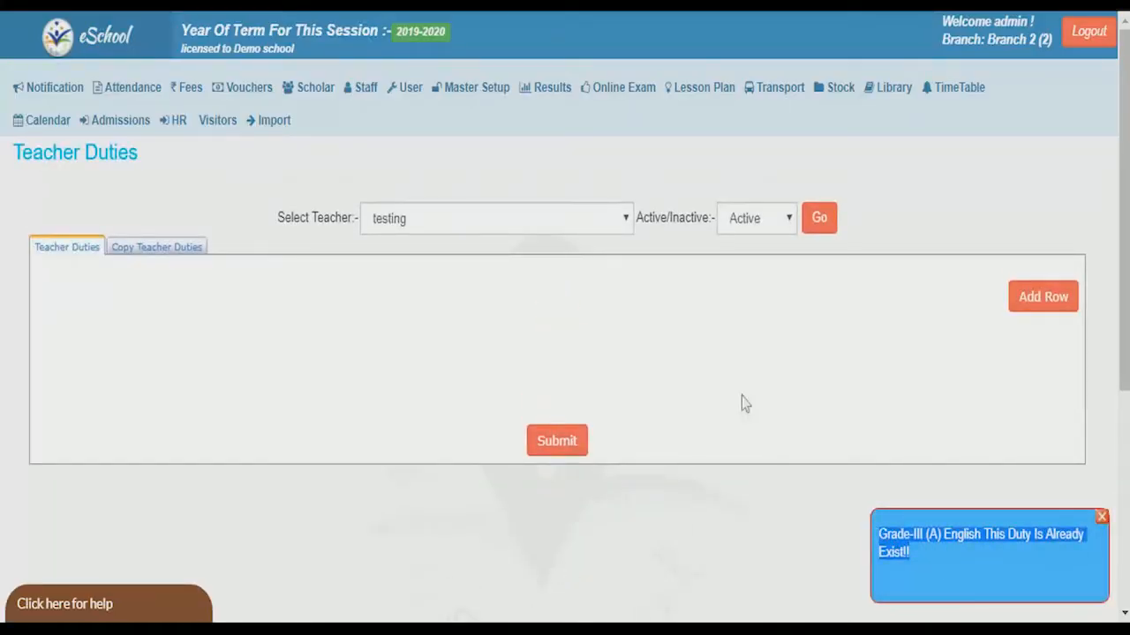
Open the Class Subject Duties page and load the subject list for class PlayGroup, section A.
{"action": "left_click", "coordinate": [367, 93]}
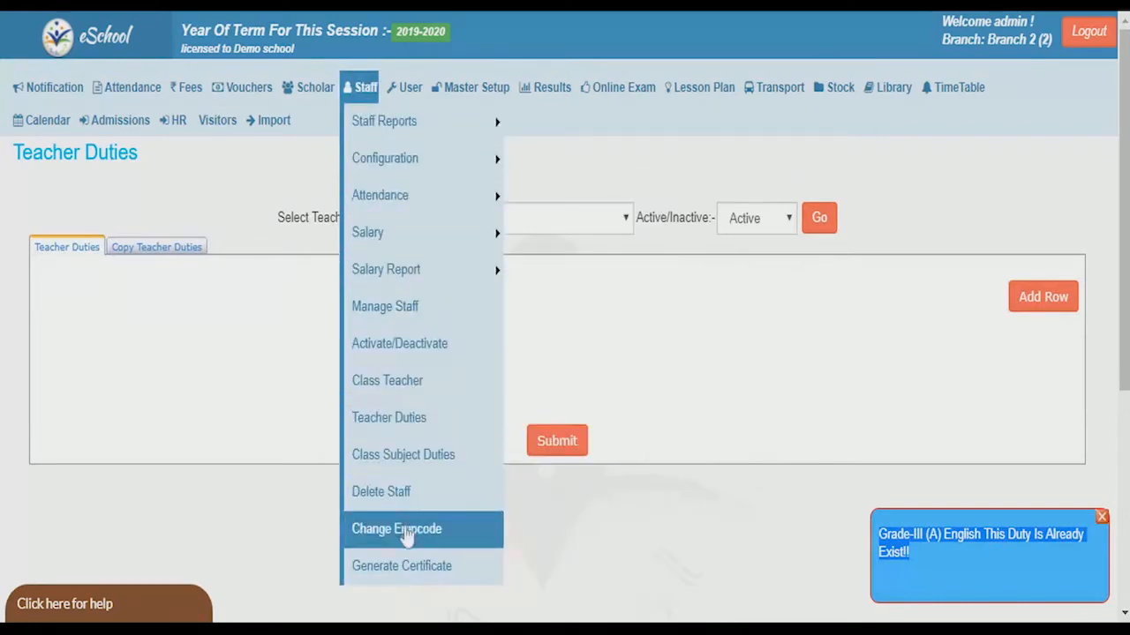
{"action": "left_click", "coordinate": [403, 466]}
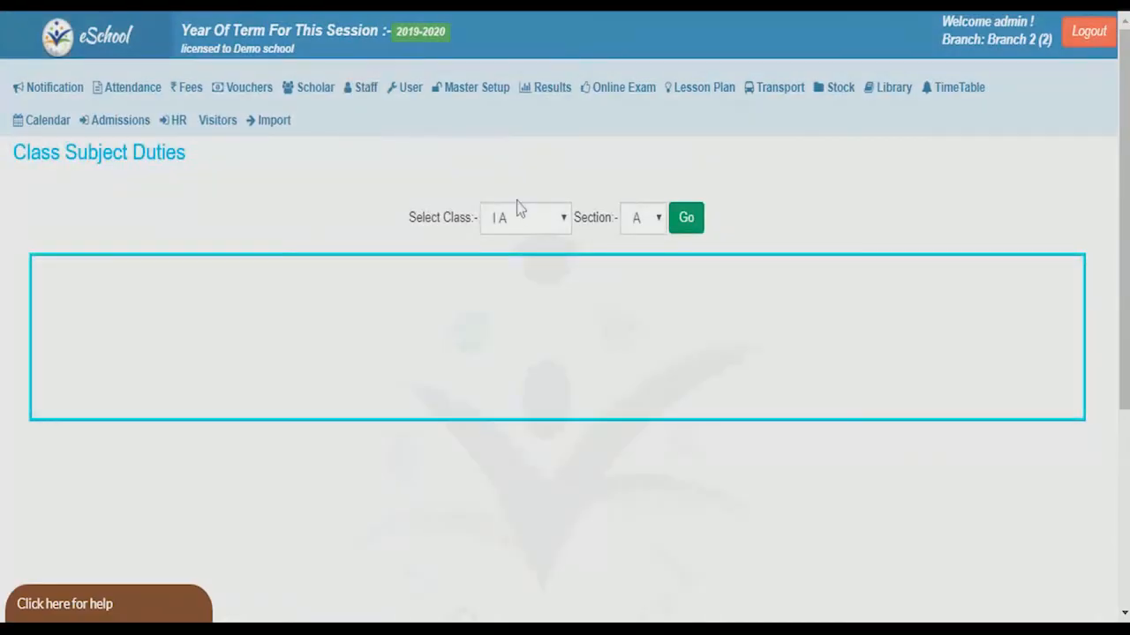
{"action": "left_click", "coordinate": [513, 245]}
{"action": "left_click", "coordinate": [686, 219]}
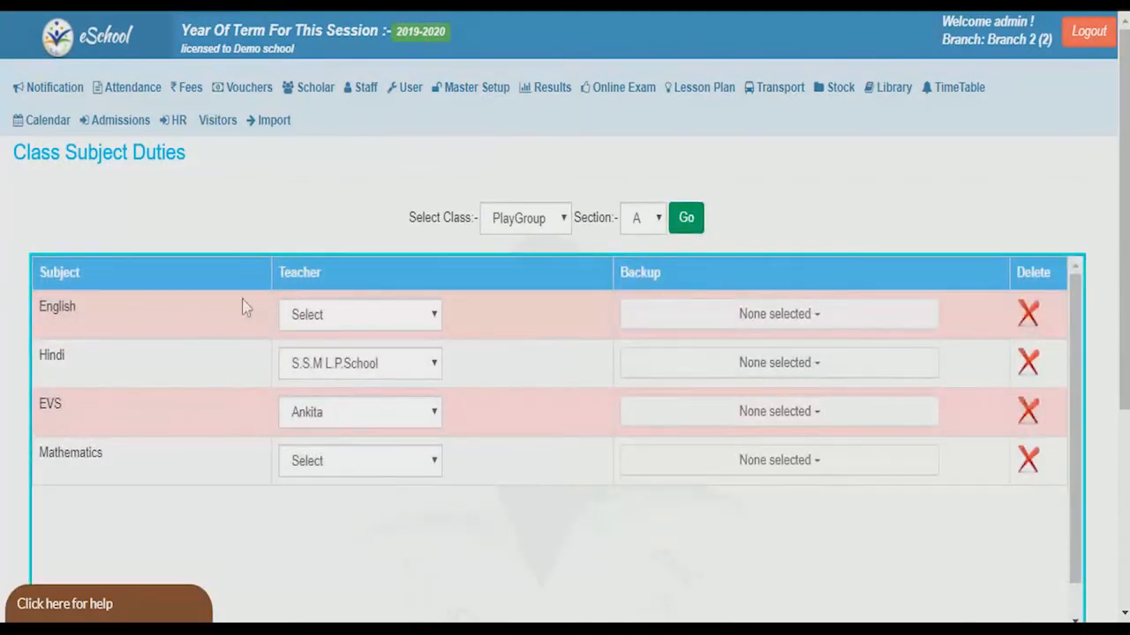
{"action": "left_click_drag", "start_coordinate": [37, 302], "coordinate": [122, 477]}
Assign a teacher to the PlayGroup English subject without a backup and submit the class subject duties.
{"action": "left_click", "coordinate": [347, 322]}
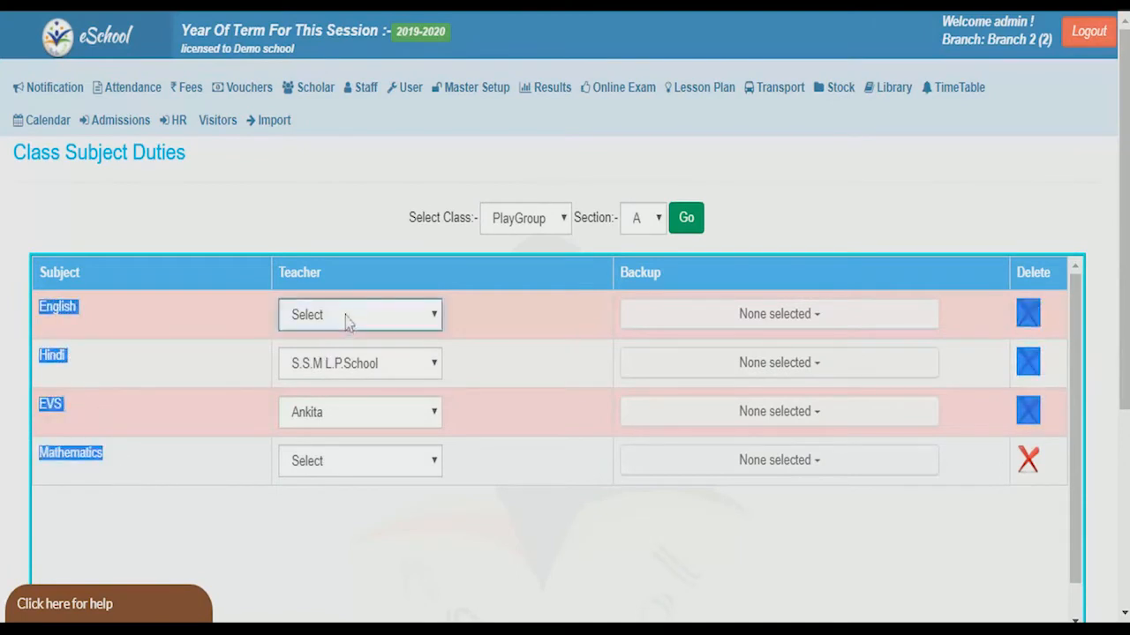
{"action": "left_click", "coordinate": [344, 298]}
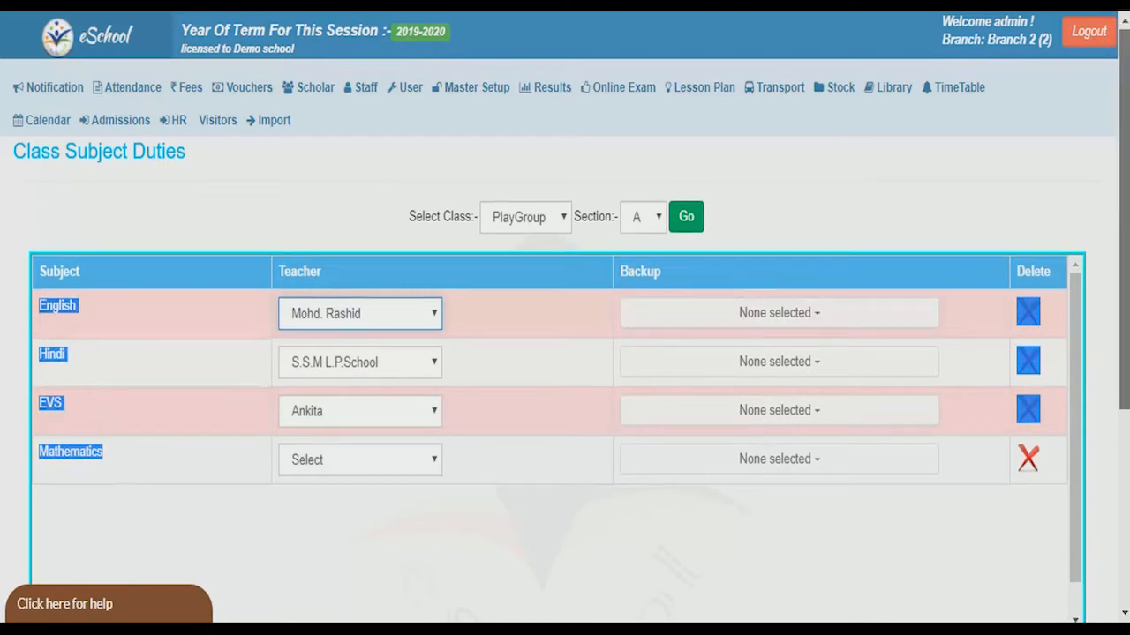
{"action": "scroll", "coordinate": [937, 450], "scroll_direction": "down", "scroll_amount": 2}
{"action": "left_click", "coordinate": [543, 477]}
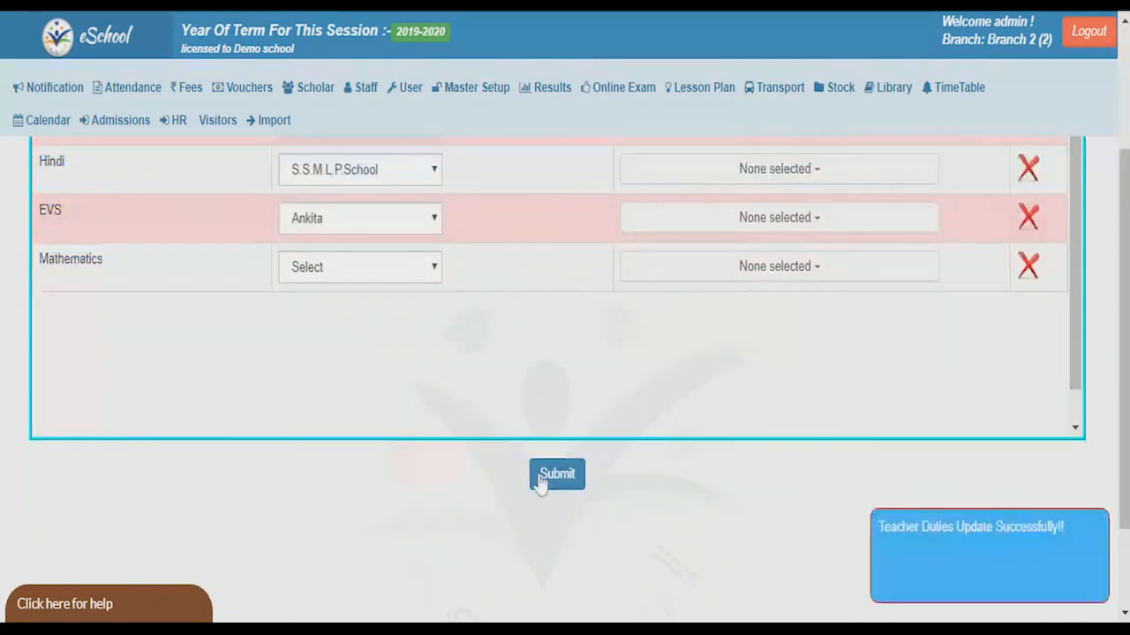
{"action": "left_click_drag", "start_coordinate": [879, 542], "coordinate": [1062, 559]}
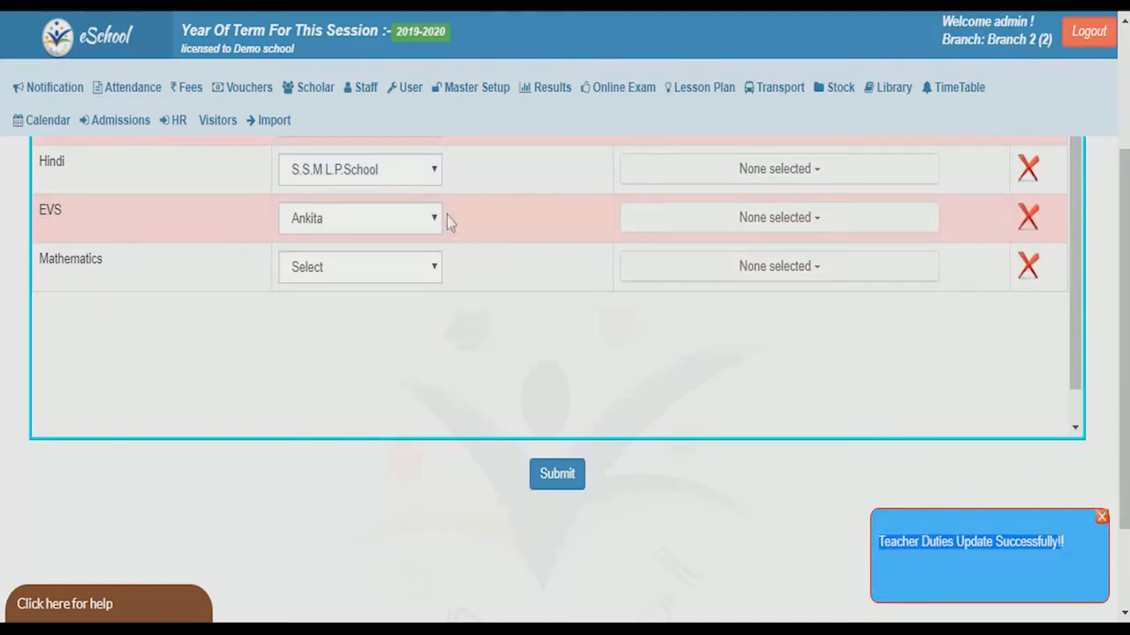
Open the Teacher Duties staff report and generate it for all names, classes, sections and subjects.
{"action": "scroll", "coordinate": [447, 215], "scroll_direction": "up", "scroll_amount": 3}
{"action": "left_click", "coordinate": [371, 88]}
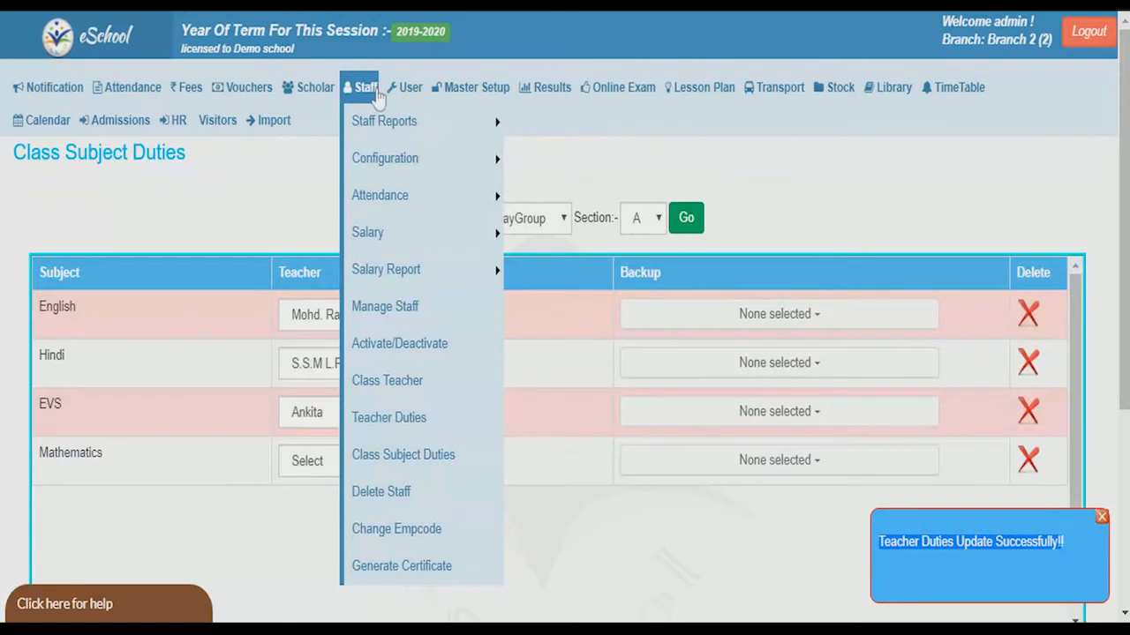
{"action": "mouse_move", "coordinate": [380, 124]}
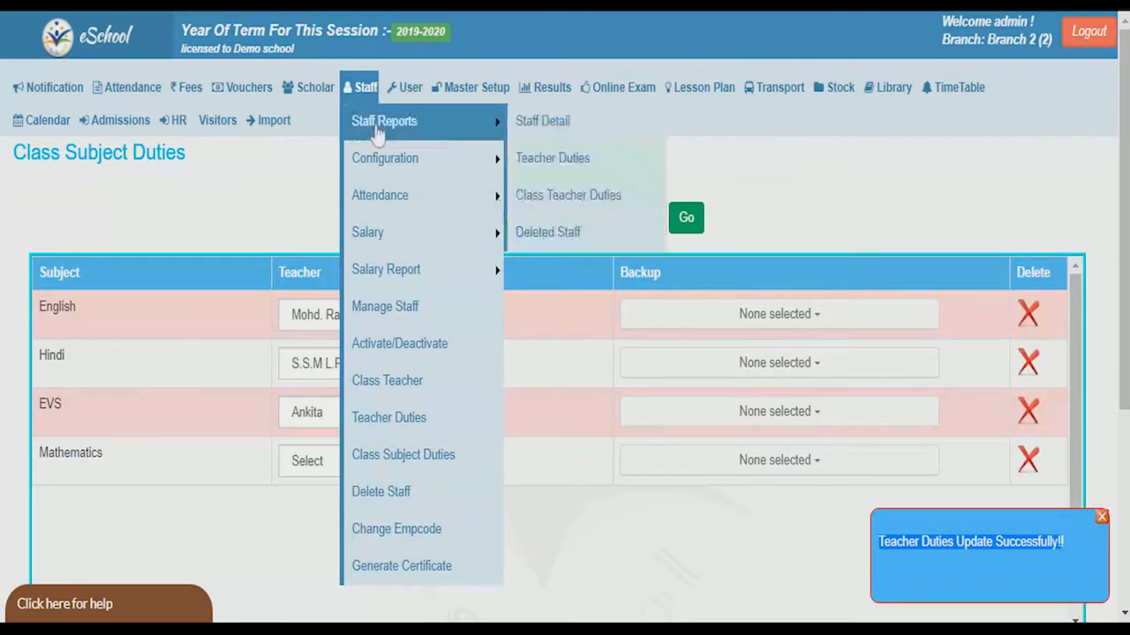
{"action": "left_click", "coordinate": [571, 168]}
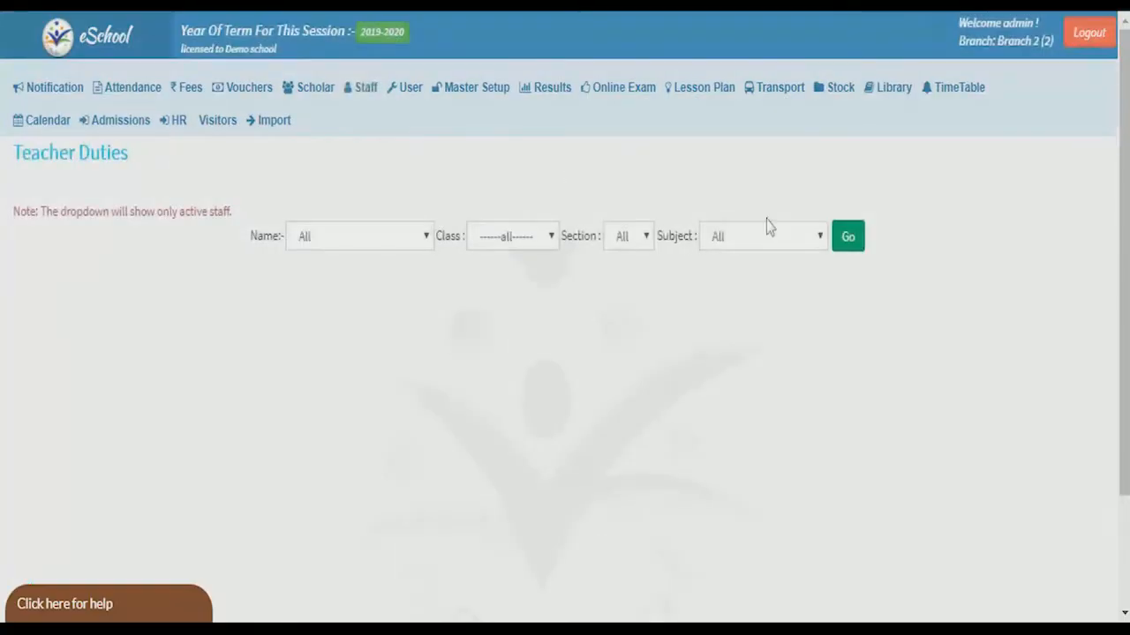
{"action": "left_click", "coordinate": [845, 241]}
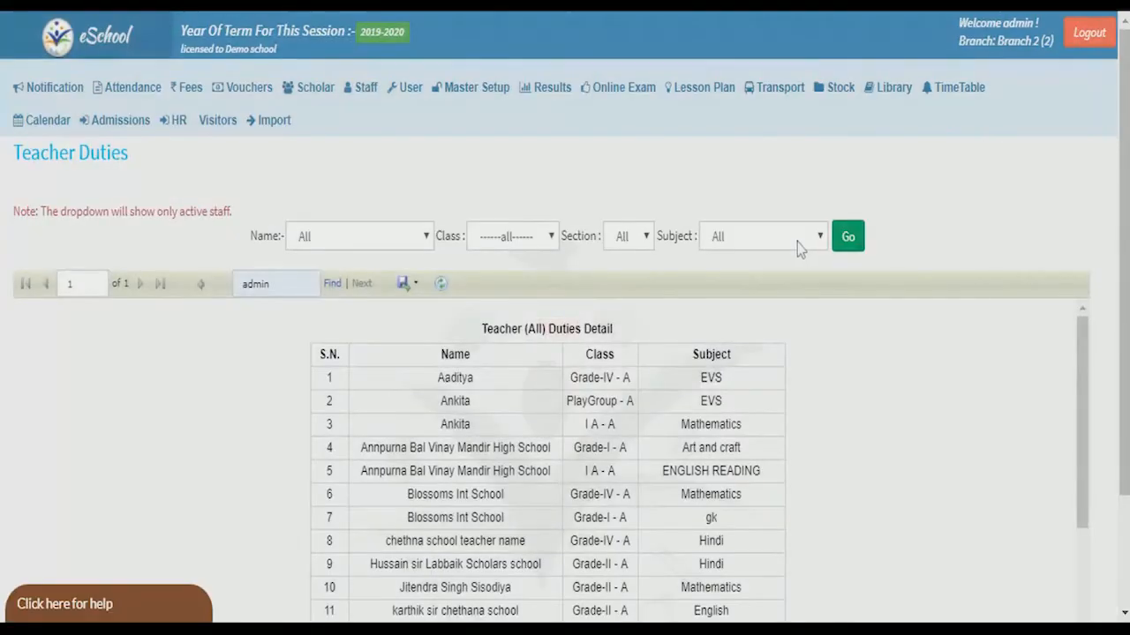
Examine the full Teacher Duties report for each teacher's assigned class and subject.
{"action": "scroll", "coordinate": [492, 487], "scroll_direction": "down", "scroll_amount": 5}
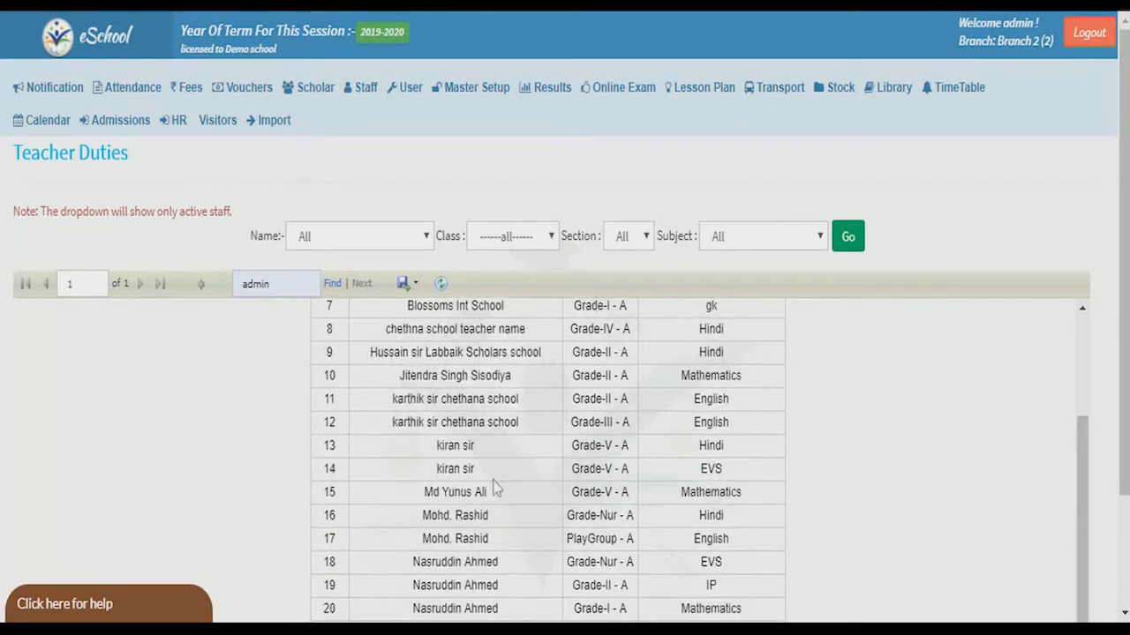
{"action": "scroll", "coordinate": [493, 488], "scroll_direction": "down", "scroll_amount": 2}
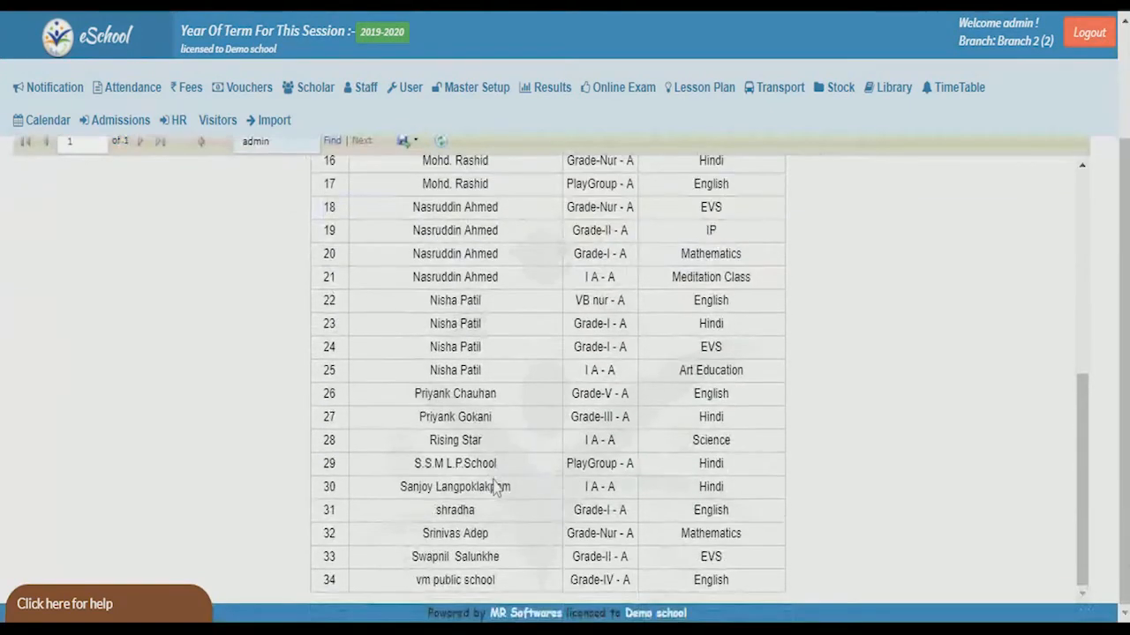
{"action": "scroll", "coordinate": [496, 489], "scroll_direction": "up", "scroll_amount": 1}
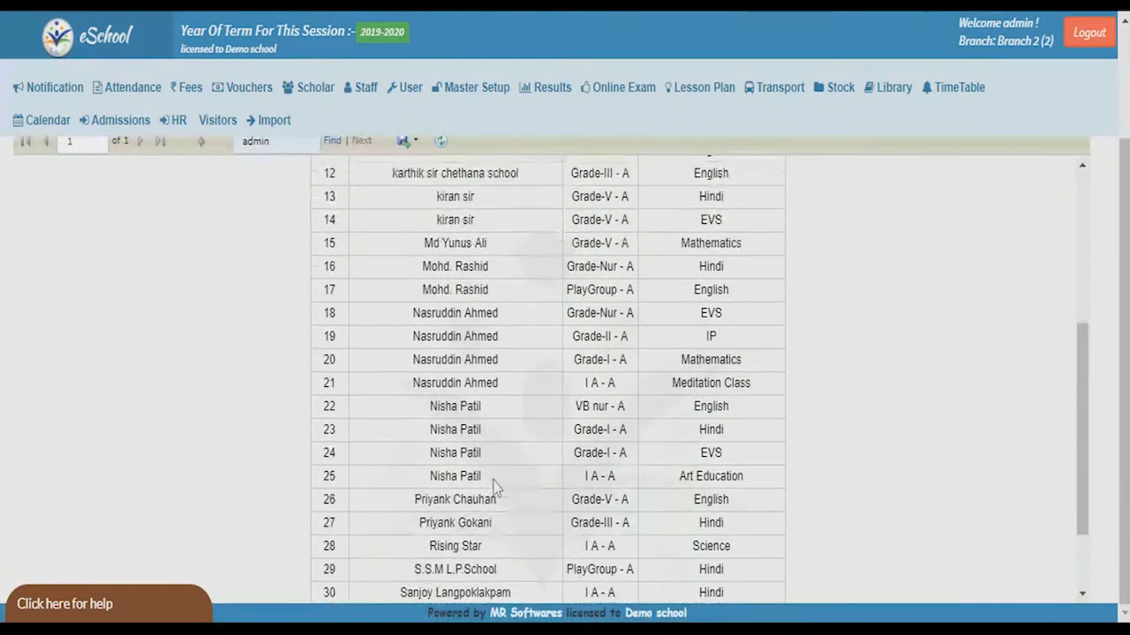
{"action": "scroll", "coordinate": [496, 489], "scroll_direction": "up", "scroll_amount": 2}
{"action": "scroll", "coordinate": [494, 487], "scroll_direction": "down", "scroll_amount": 3}
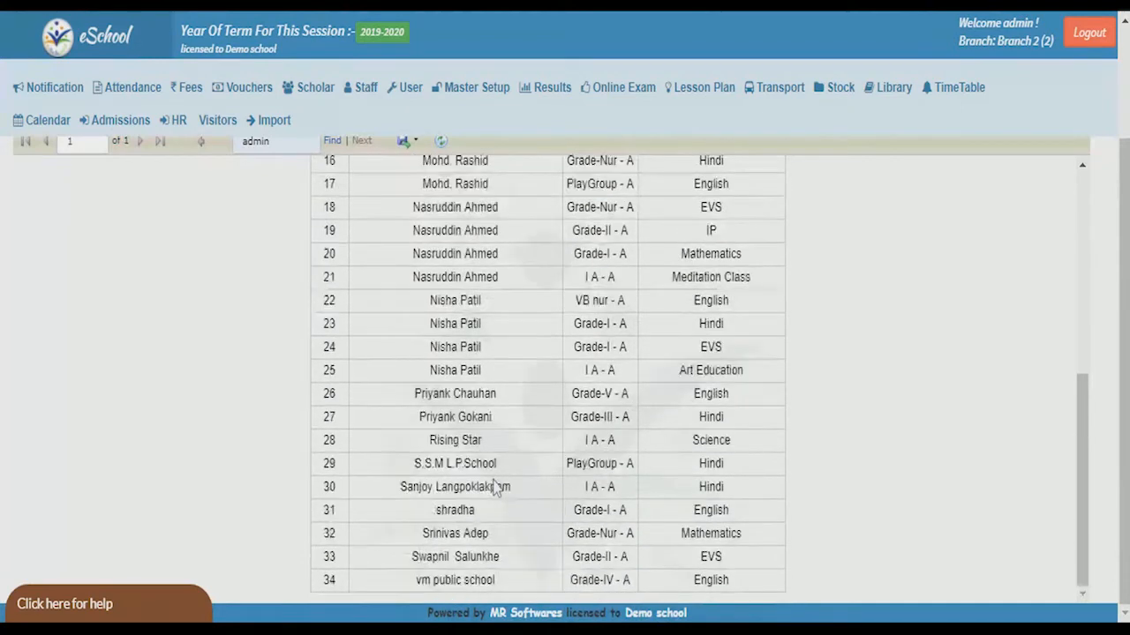
{"action": "scroll", "coordinate": [496, 489], "scroll_direction": "up", "scroll_amount": 4}
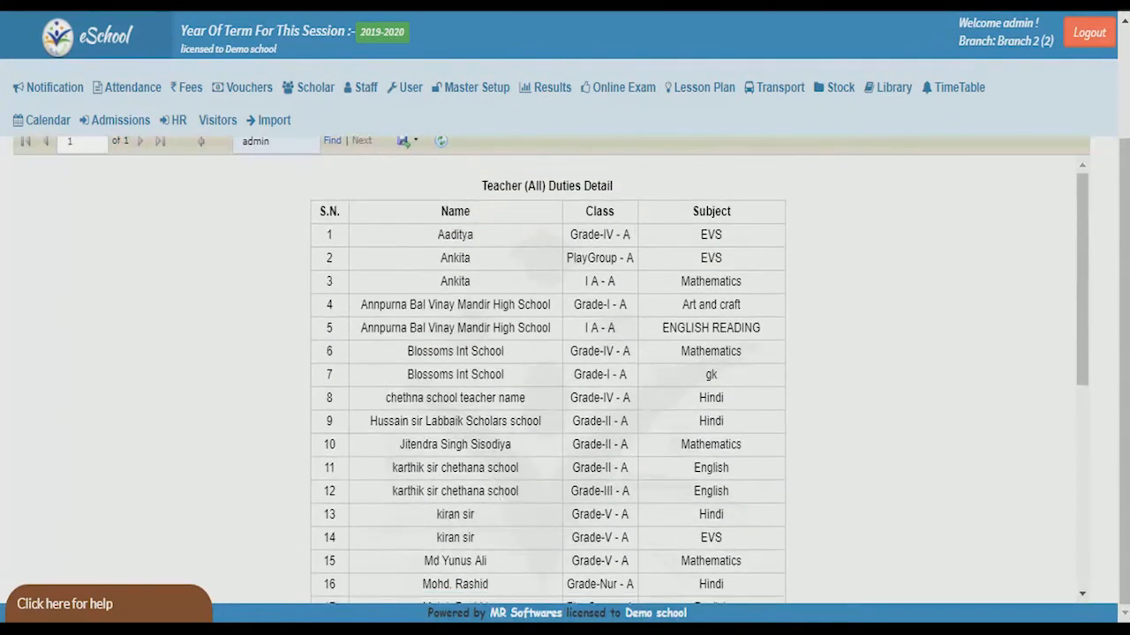
{"action": "left_click_drag", "start_coordinate": [436, 234], "coordinate": [698, 560]}
{"action": "scroll", "coordinate": [547, 529], "scroll_direction": "down", "scroll_amount": 2}
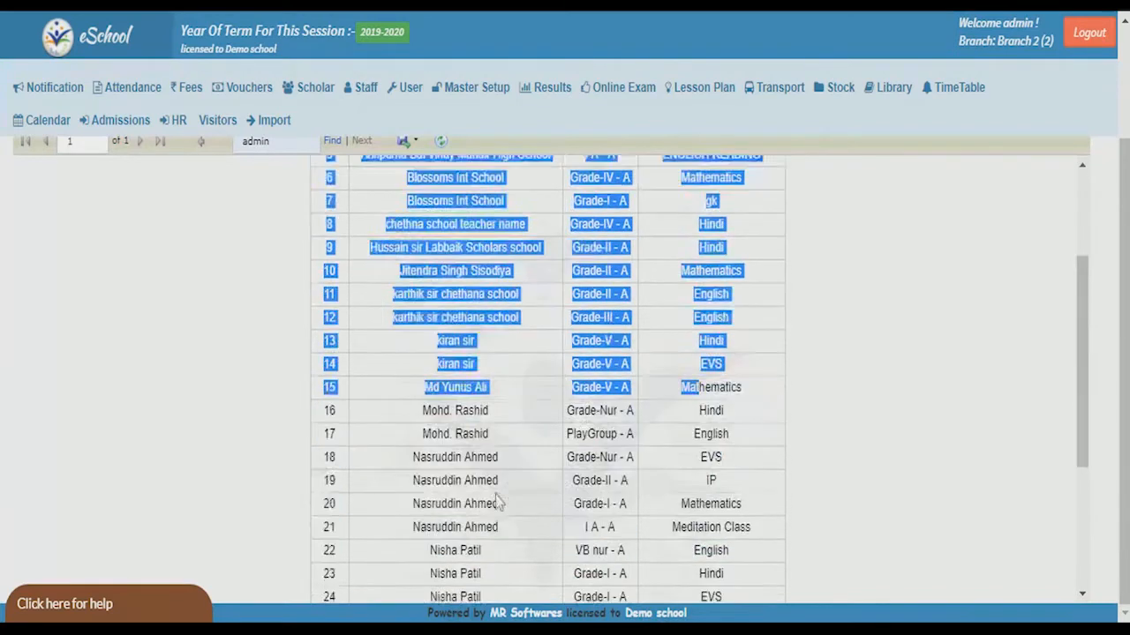
Open the Class Teacher Duties report and review the teachers assigned to each class by subject.
{"action": "mouse_move", "coordinate": [361, 93]}
{"action": "mouse_move", "coordinate": [378, 126]}
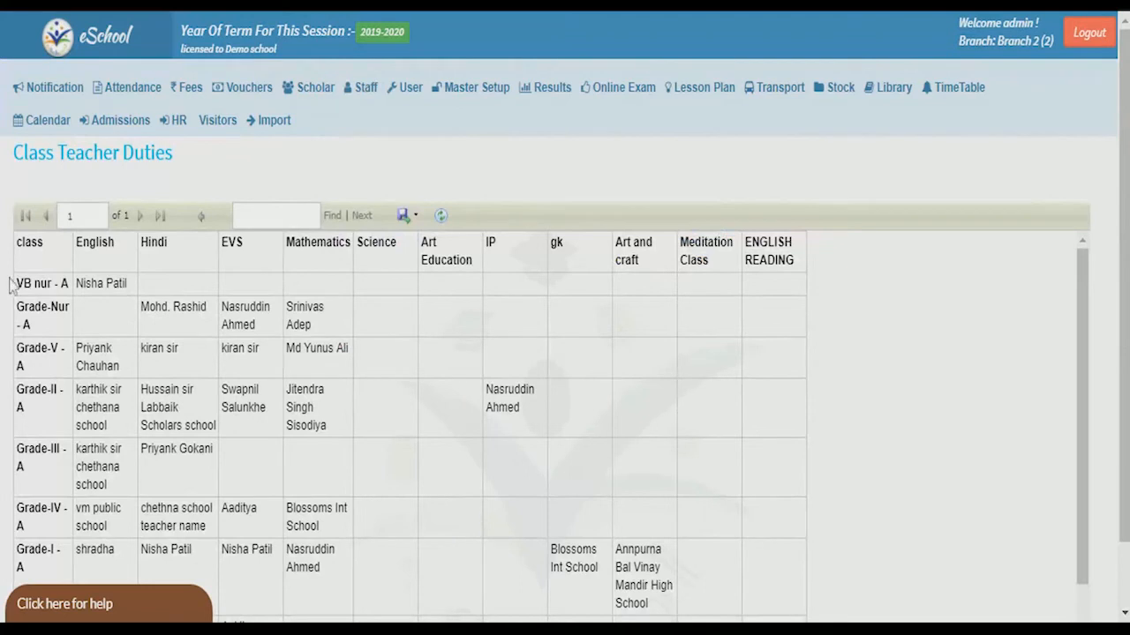
{"action": "left_click_drag", "start_coordinate": [17, 291], "coordinate": [379, 537]}
Open the Deleted Staff report, search with the mobile number filter cleared, and review the deleted staff member's name and deletion message.
{"action": "left_click", "coordinate": [364, 86]}
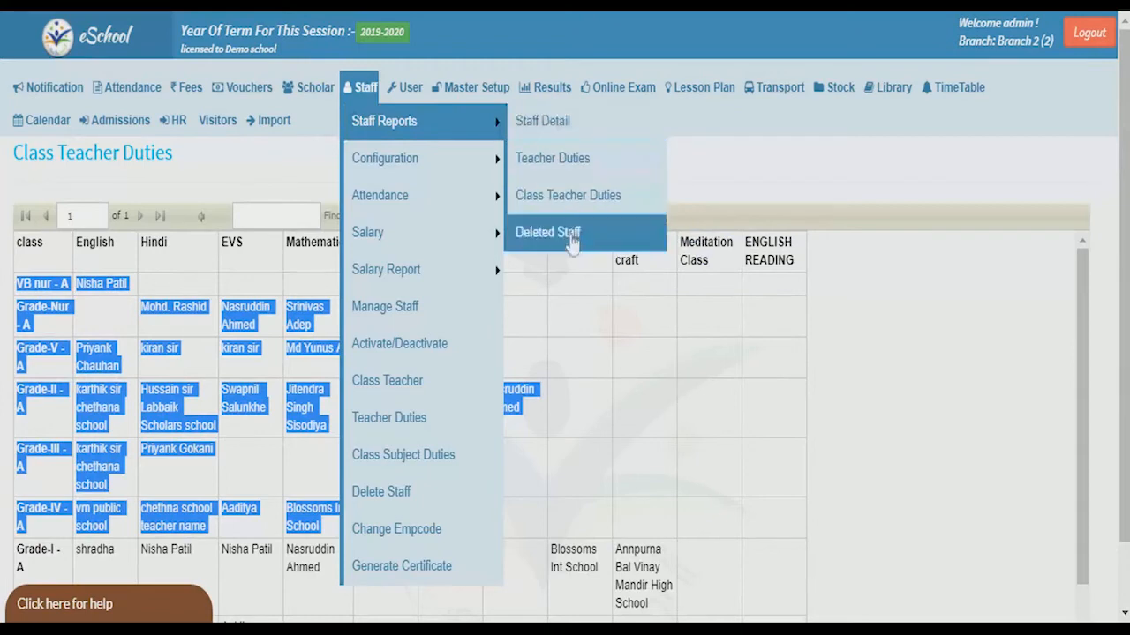
{"action": "left_click", "coordinate": [572, 238]}
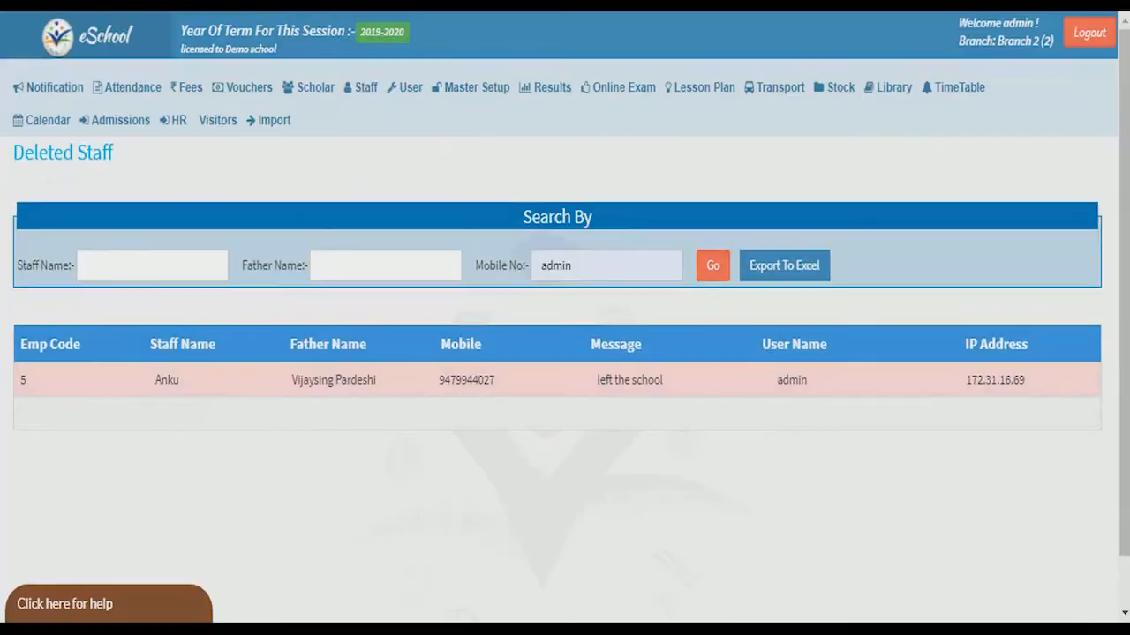
{"action": "left_click", "coordinate": [709, 269]}
{"action": "double_click", "coordinate": [568, 264]}
{"action": "key", "text": "BackSpace"}
{"action": "left_click", "coordinate": [715, 266]}
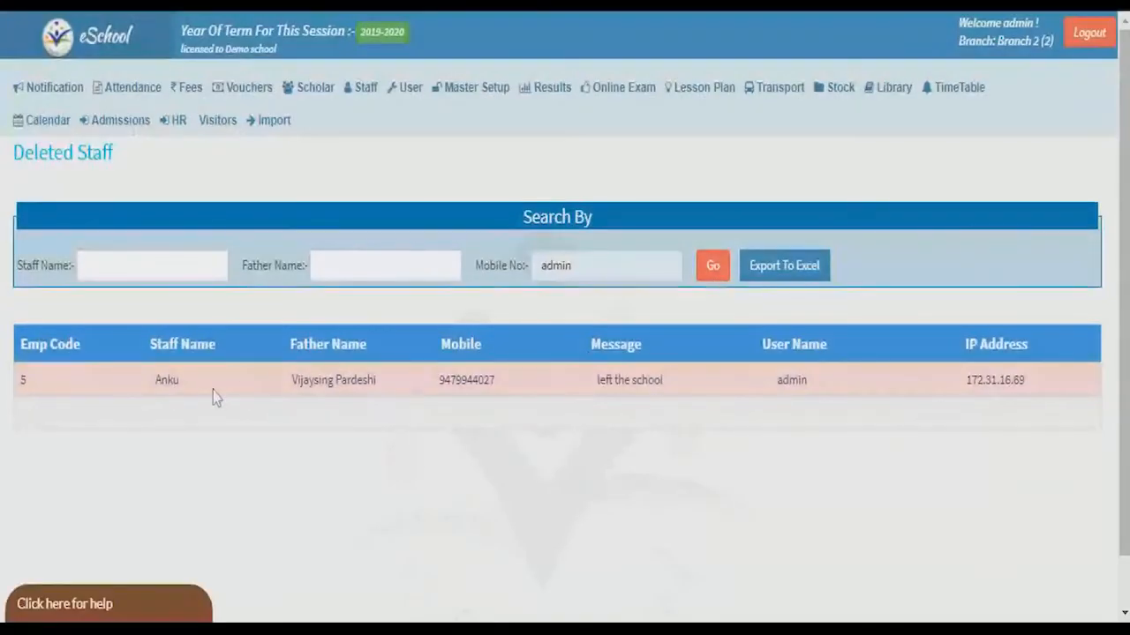
{"action": "left_click_drag", "start_coordinate": [215, 396], "coordinate": [128, 391]}
{"action": "left_click_drag", "start_coordinate": [598, 388], "coordinate": [708, 403]}
{"action": "mouse_move", "coordinate": [951, 88]}
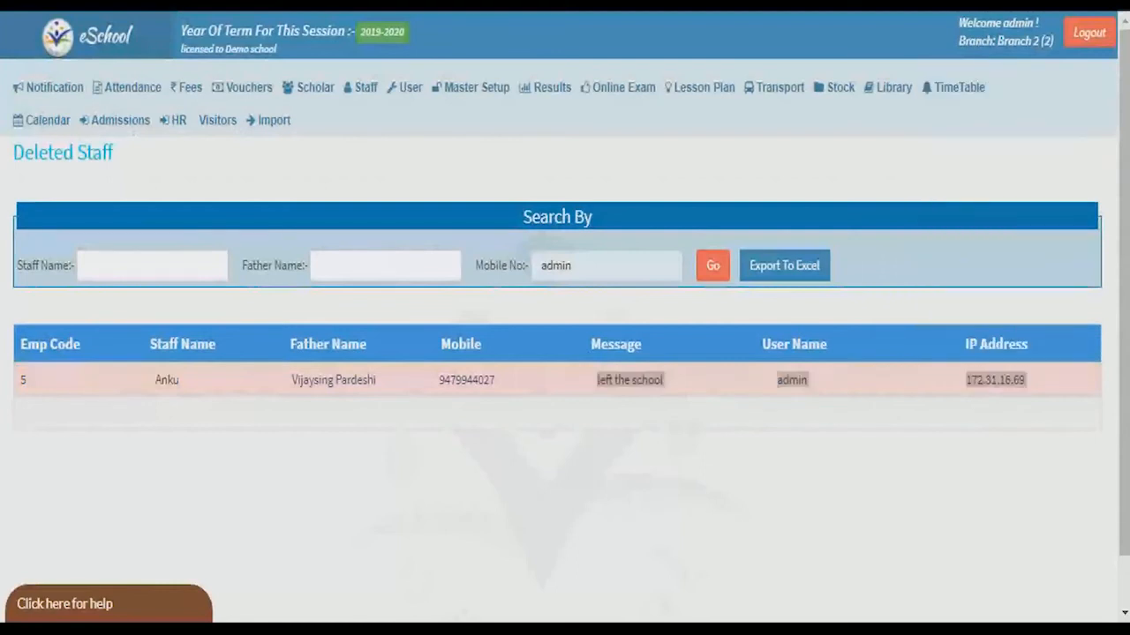